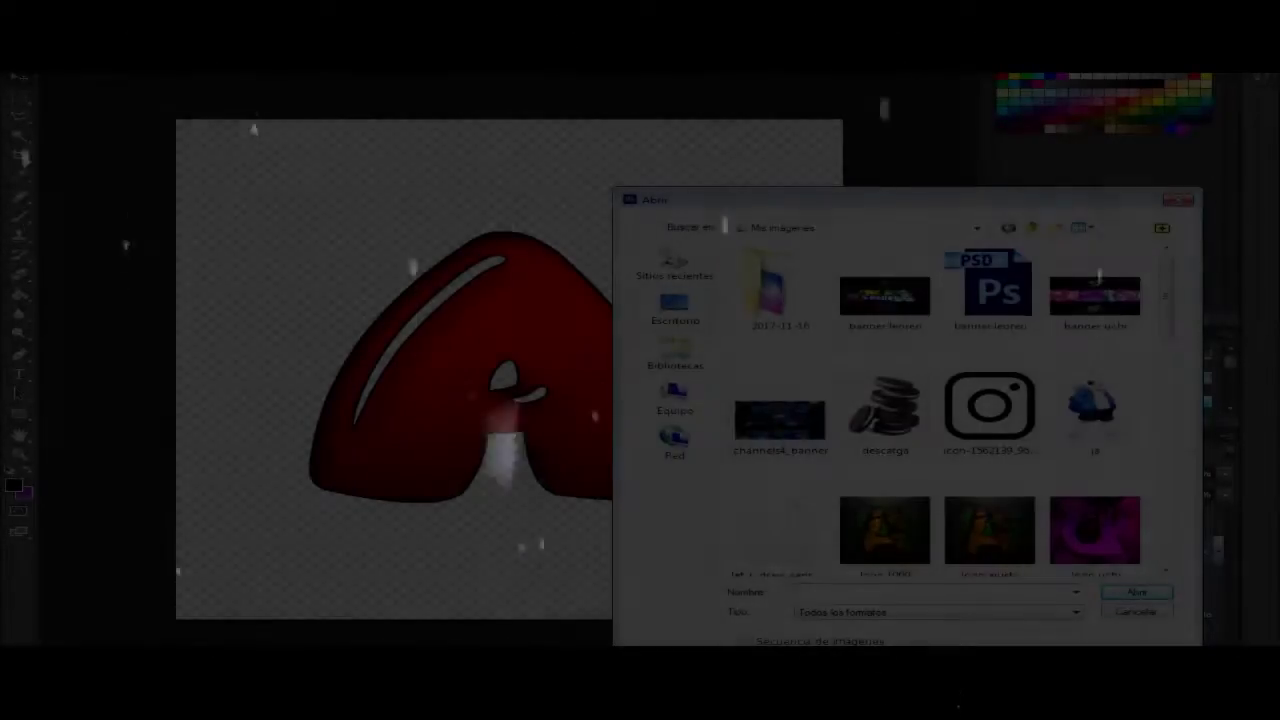
Step: Scroll down the canvas to view the grass layer Capa 2 covering the A's lower half
{"action": "scroll", "coordinate": [940, 410], "scroll_direction": "down", "scroll_amount": 3}
{"action": "scroll", "coordinate": [940, 410], "scroll_direction": "down", "scroll_amount": 3}
{"action": "scroll", "coordinate": [940, 410], "scroll_direction": "down", "scroll_amount": 2}
{"action": "scroll", "coordinate": [940, 410], "scroll_direction": "down", "scroll_amount": 2}
{"action": "scroll", "coordinate": [940, 410], "scroll_direction": "down", "scroll_amount": 2}
{"action": "scroll", "coordinate": [940, 410], "scroll_direction": "down", "scroll_amount": 1}
{"action": "scroll", "coordinate": [940, 410], "scroll_direction": "down", "scroll_amount": 2}
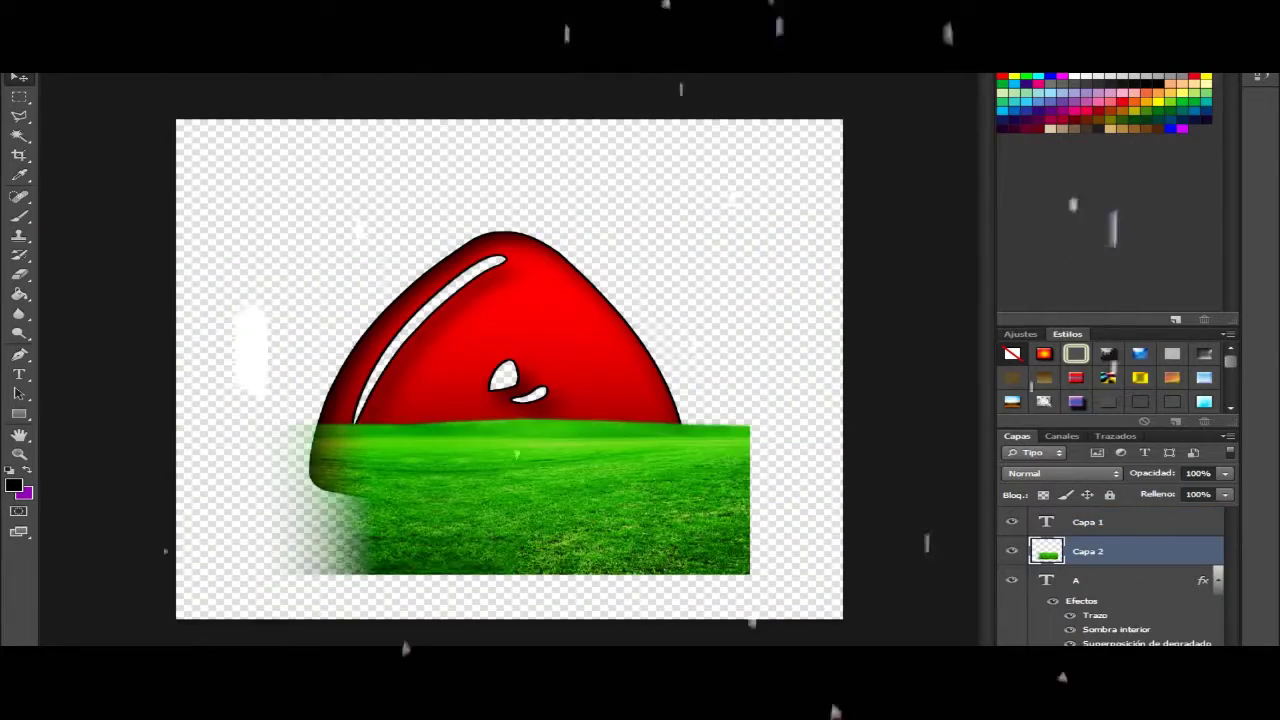
Step: Scale the grass image wider so it spans the whole bottom of the canvas
{"action": "key", "text": "ctrl+t"}
{"action": "left_click_drag", "start_coordinate": [766, 423], "coordinate": [877, 375]}
{"action": "mouse_move", "coordinate": [286, 586]}
{"action": "left_mouse_down"}
{"action": "mouse_move", "coordinate": [145, 628]}
{"action": "mouse_move", "coordinate": [43, 628]}
{"action": "left_mouse_up"}
{"action": "key", "text": "Return"}
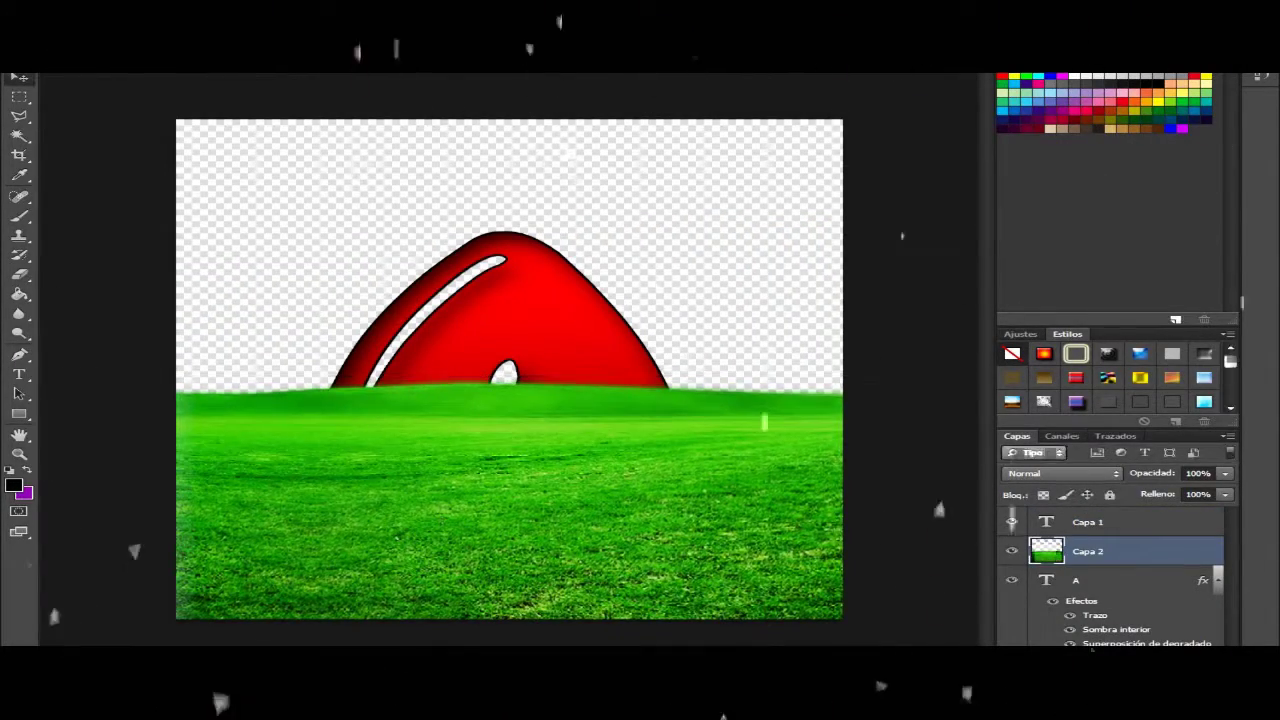
Step: Move layer A above the grass, delete empty Capa 1, and lower the A onto the grass
{"action": "left_click_drag", "start_coordinate": [1087, 580], "coordinate": [1087, 537]}
{"action": "right_click", "coordinate": [1150, 521]}
{"action": "left_click", "coordinate": [830, 140]}
{"action": "left_click", "coordinate": [586, 263]}
{"action": "left_click_drag", "start_coordinate": [581, 419], "coordinate": [584, 439]}
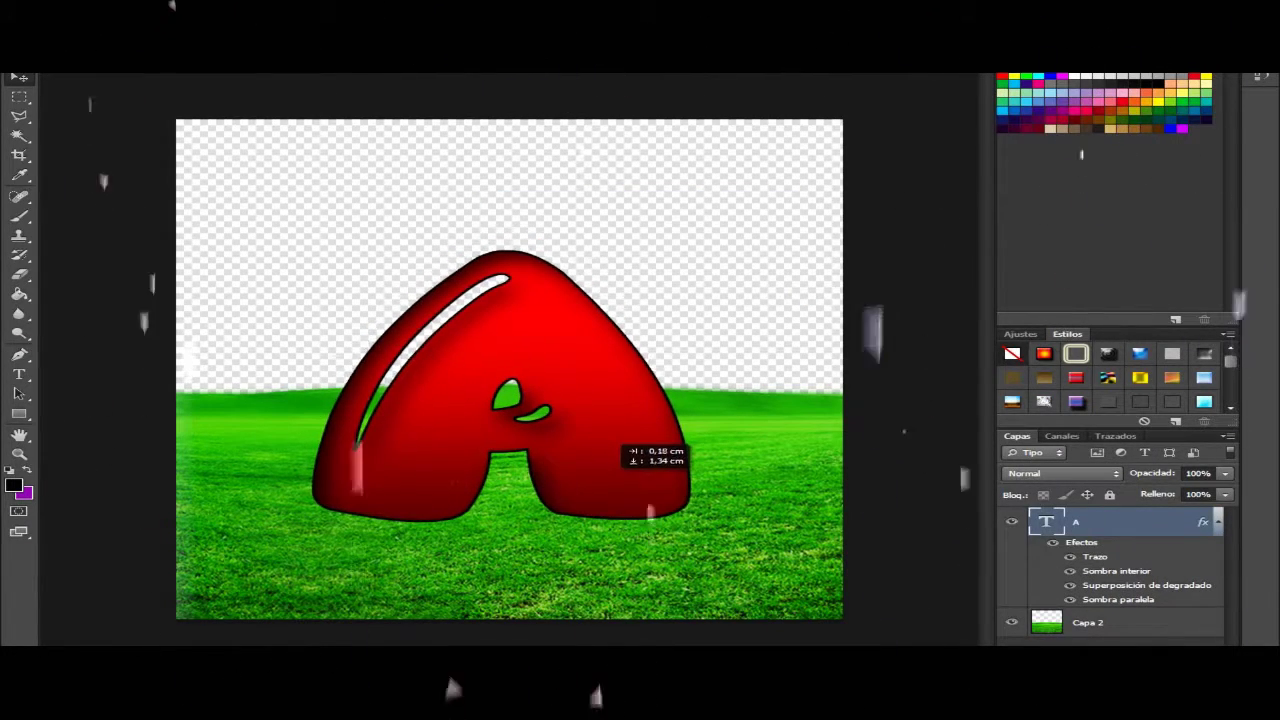
{"action": "key", "text": "alt+bracketleft"}
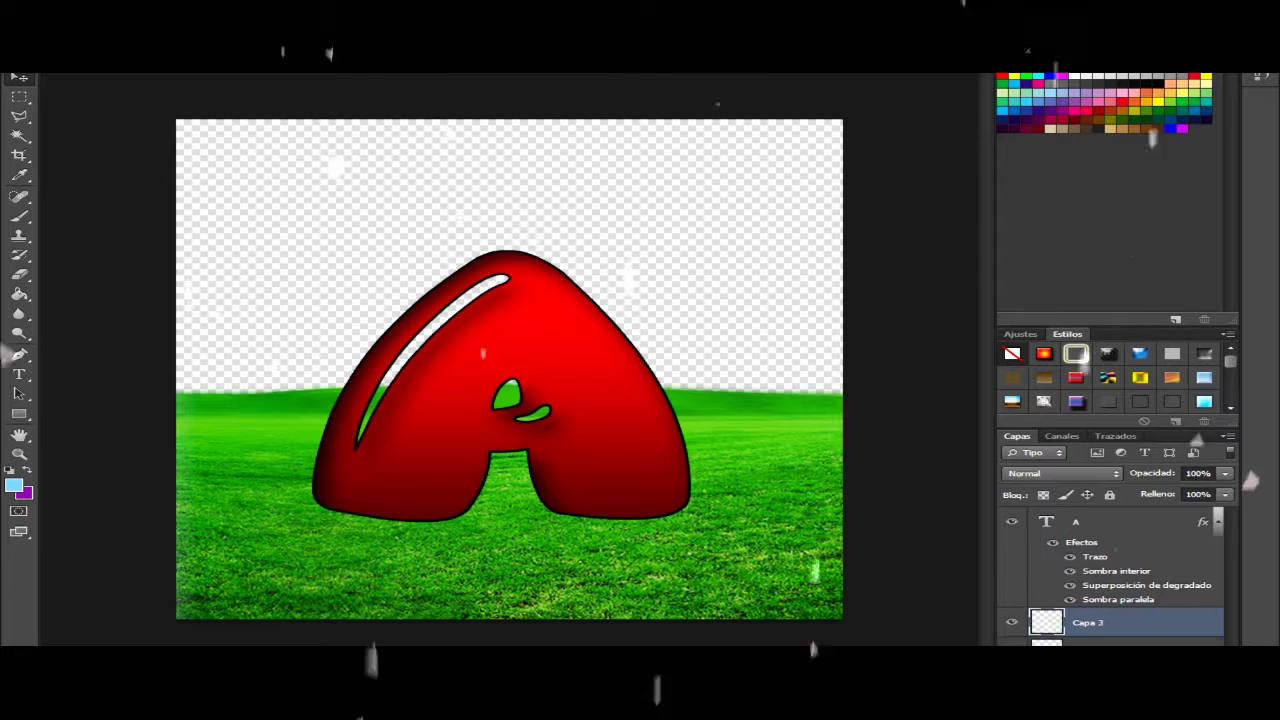
Step: Brush-paint the empty sky area and fill it with rendered clouds
{"action": "key", "text": "b"}
{"action": "left_click_drag", "start_coordinate": [200, 150], "coordinate": [800, 200]}
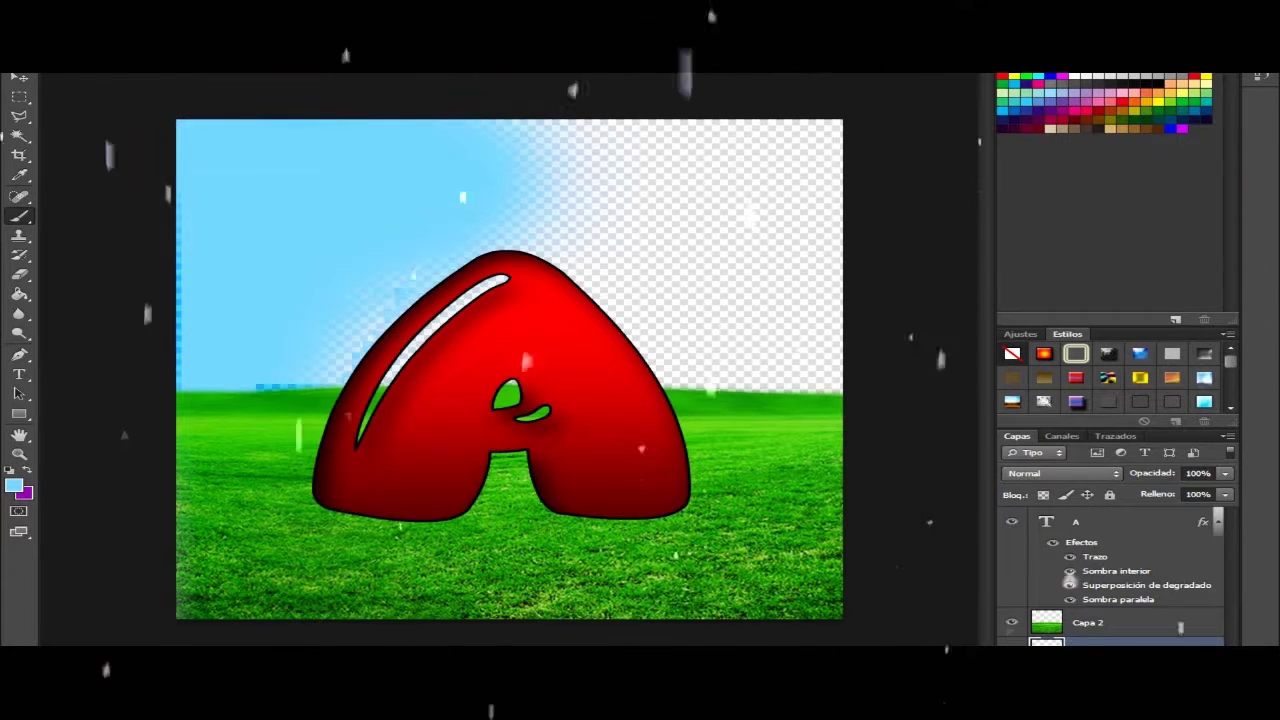
{"action": "mouse_move", "coordinate": [740, 360]}
{"action": "left_mouse_down"}
{"action": "mouse_move", "coordinate": [400, 320]}
{"action": "mouse_move", "coordinate": [680, 320]}
{"action": "left_mouse_up"}
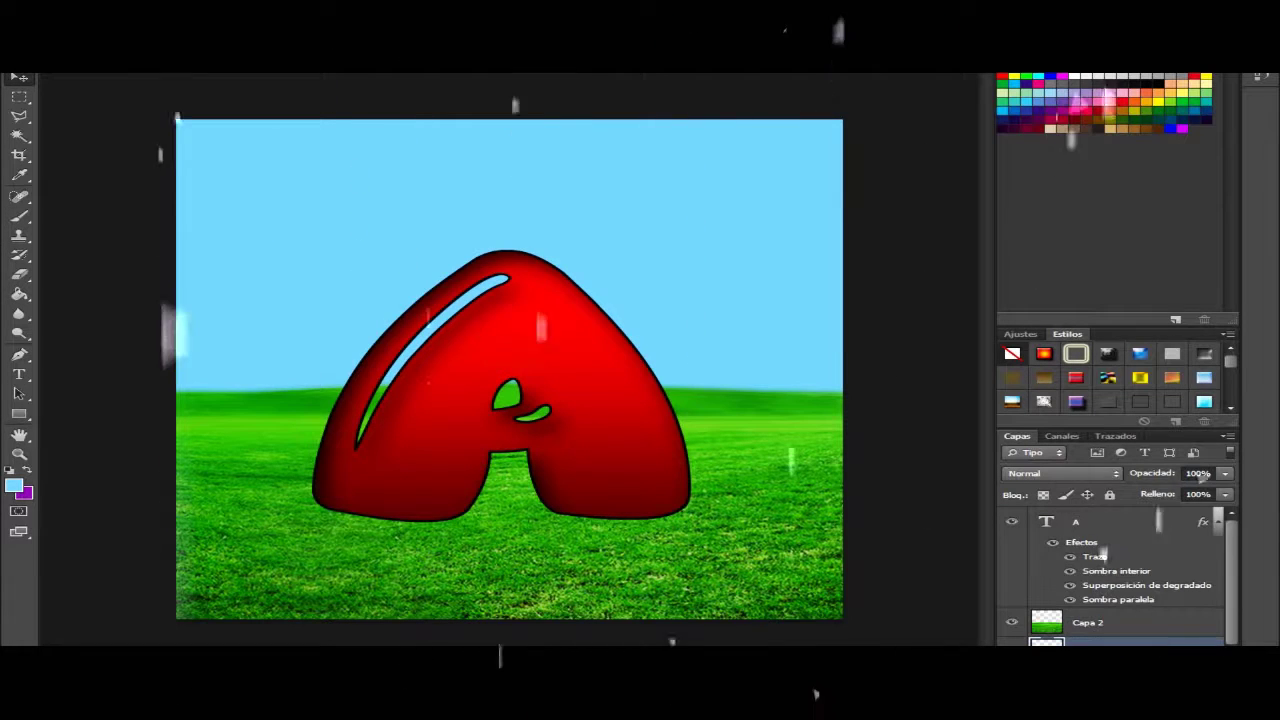
{"action": "left_click", "coordinate": [385, 58]}
{"action": "left_click", "coordinate": [700, 252]}
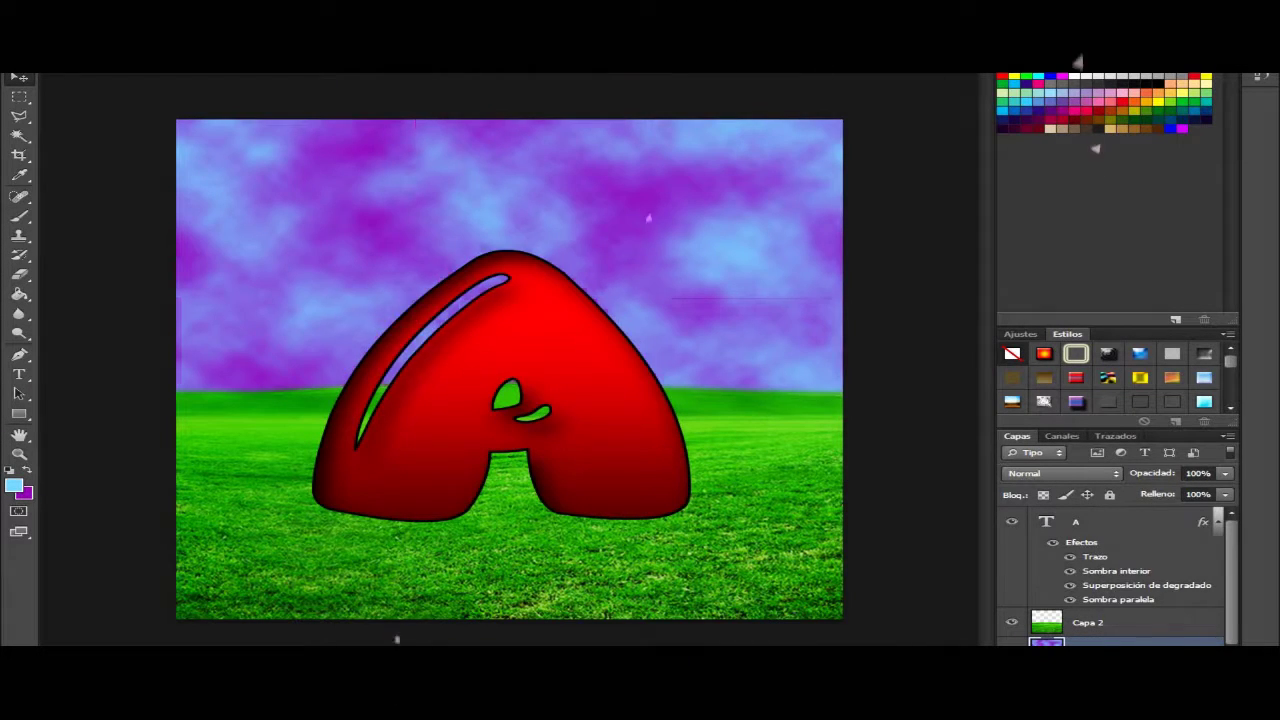
Step: Tint the clouds vivid blue with Hue/Saturation at Hue -28, Saturation +81
{"action": "key", "text": "ctrl+u"}
{"action": "left_click_drag", "start_coordinate": [849, 193], "coordinate": [798, 193]}
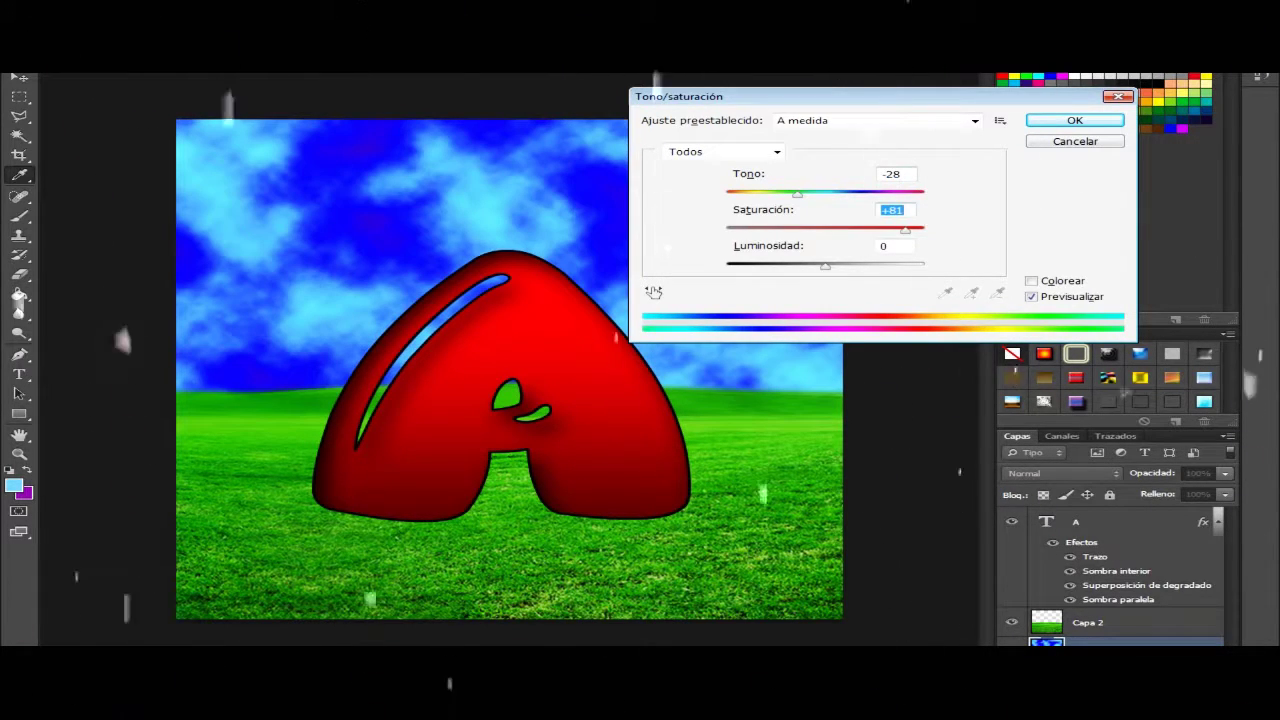
{"action": "key", "text": "Return"}
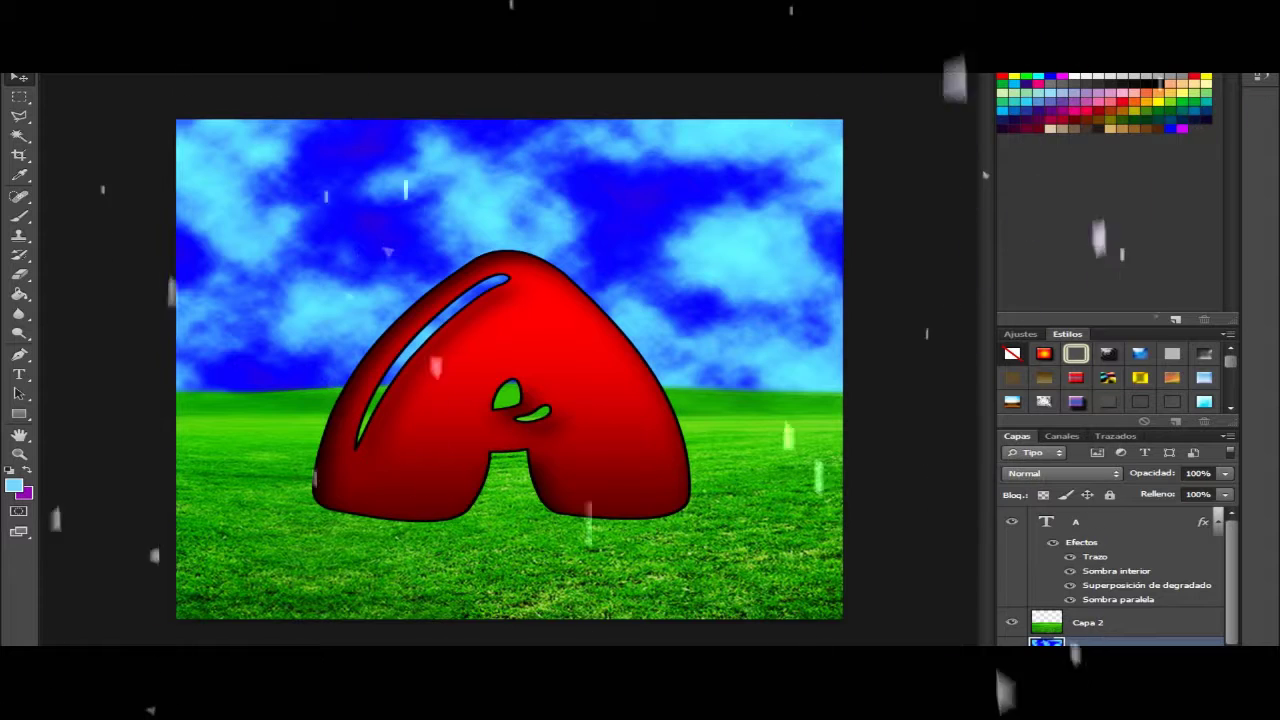
{"action": "left_click", "coordinate": [1100, 521]}
Step: Raise the Distancia of the A layer's Sombra paralela drop shadow and apply it
{"action": "double_click", "coordinate": [1150, 521]}
{"action": "left_click", "coordinate": [595, 502]}
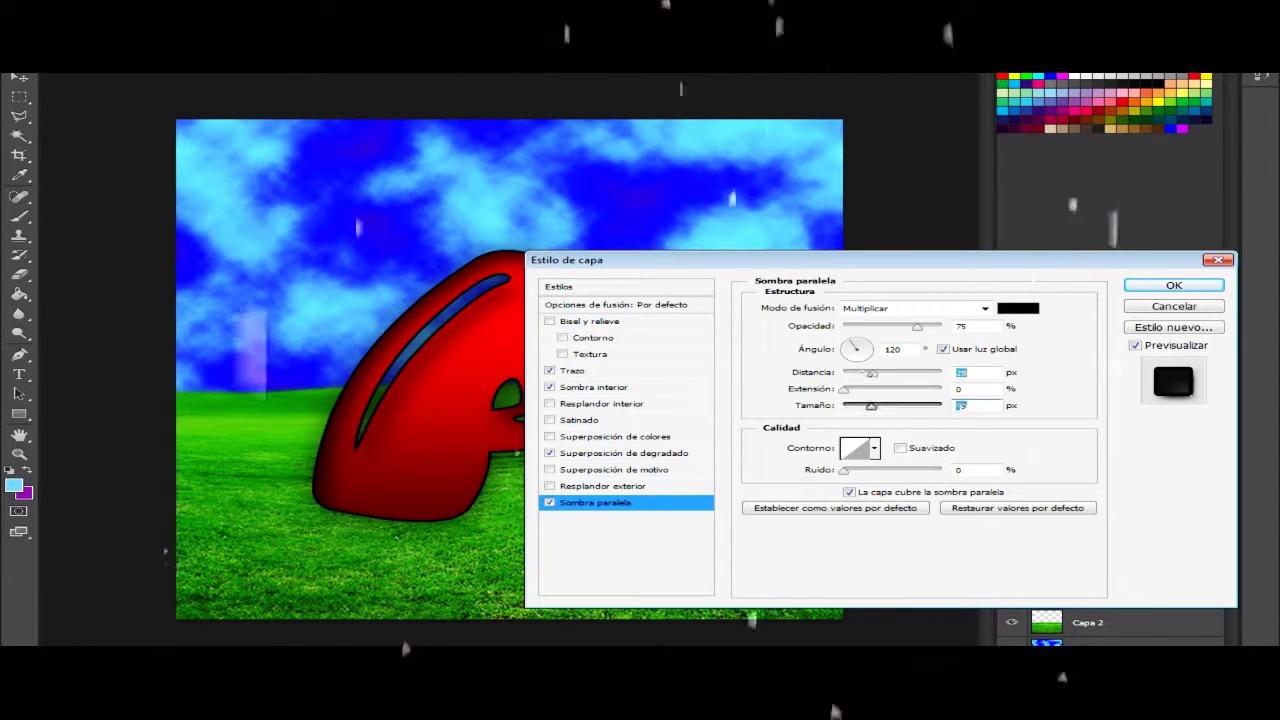
{"action": "left_click_drag", "start_coordinate": [871, 374], "coordinate": [891, 374]}
{"action": "key", "text": "Return"}
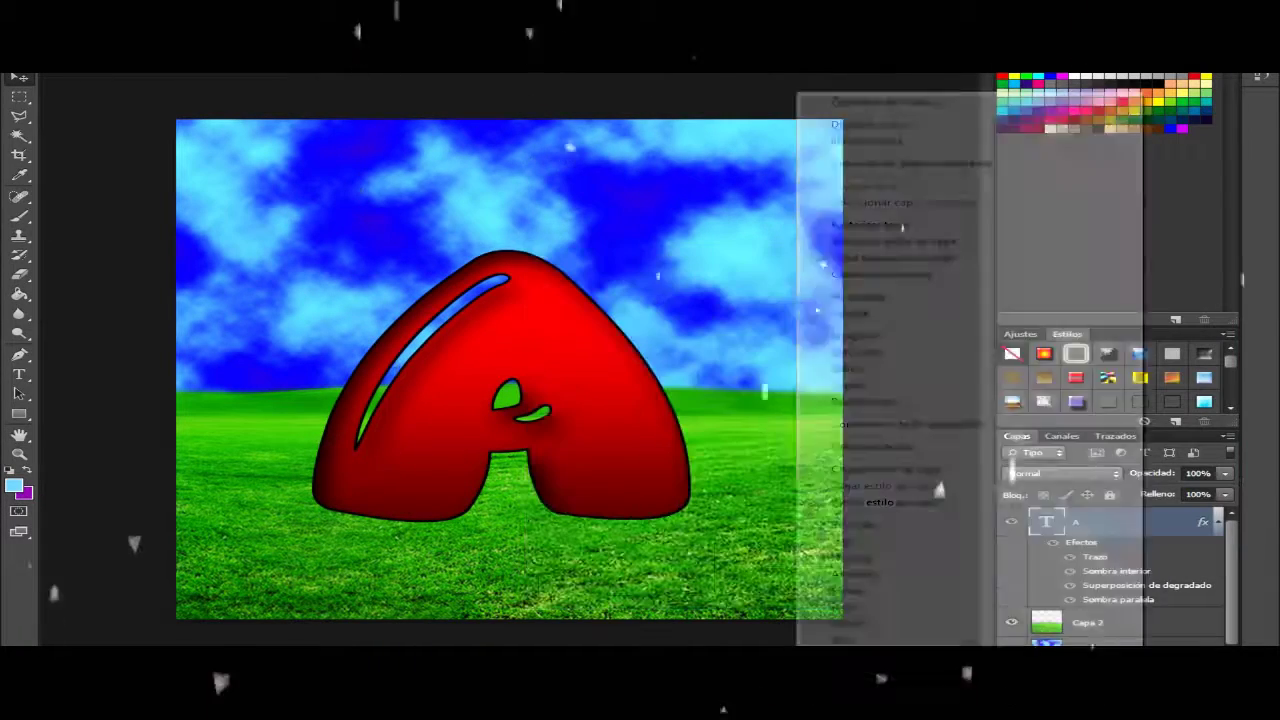
Step: Duplicate the A as A copia, place it below the original, and offset it right and down
{"action": "key", "text": "Return"}
{"action": "left_click_drag", "start_coordinate": [680, 445], "coordinate": [775, 450]}
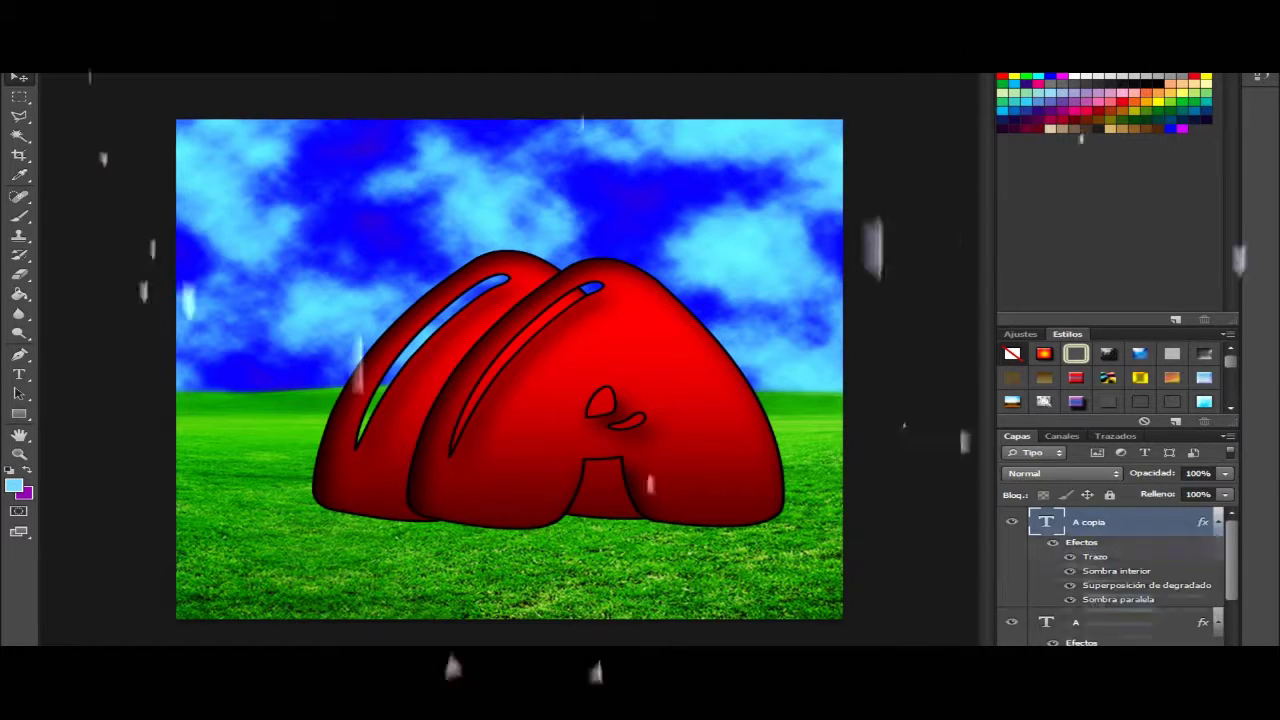
{"action": "left_click_drag", "start_coordinate": [1088, 521], "coordinate": [1090, 640]}
{"action": "left_click_drag", "start_coordinate": [735, 440], "coordinate": [706, 438]}
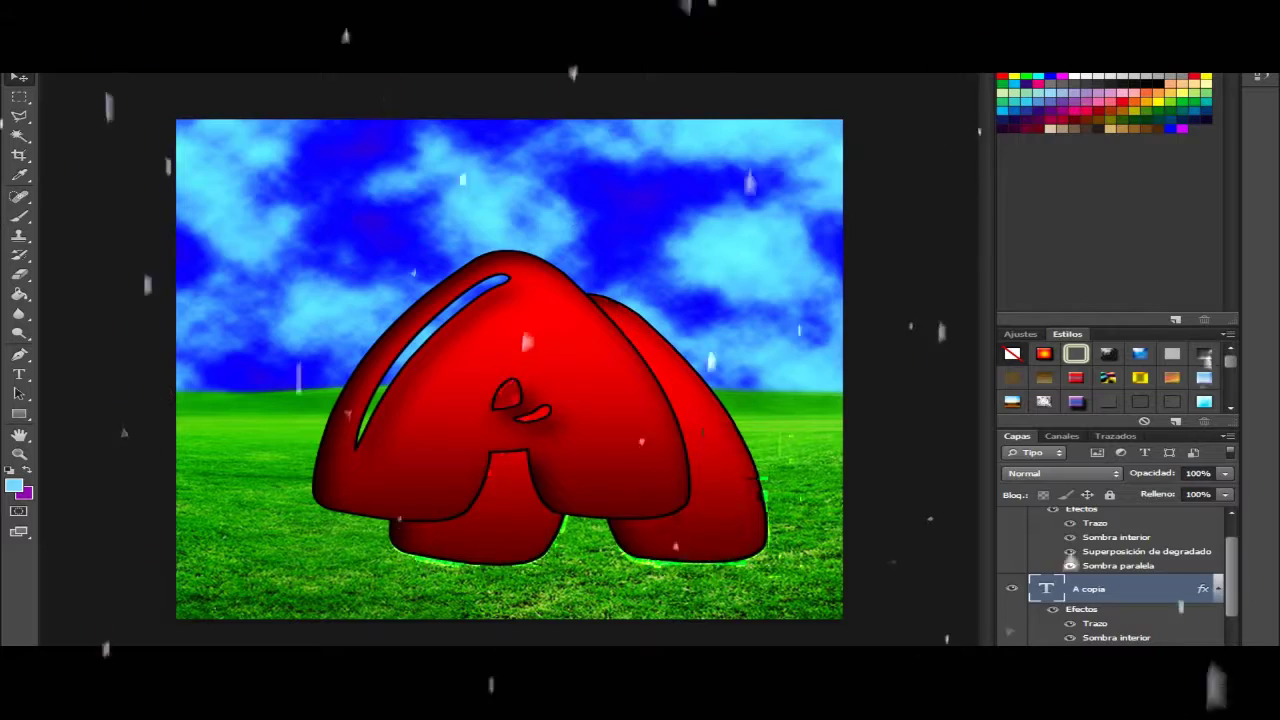
{"action": "left_click", "coordinate": [240, 62]}
{"action": "mouse_move", "coordinate": [150, 303]}
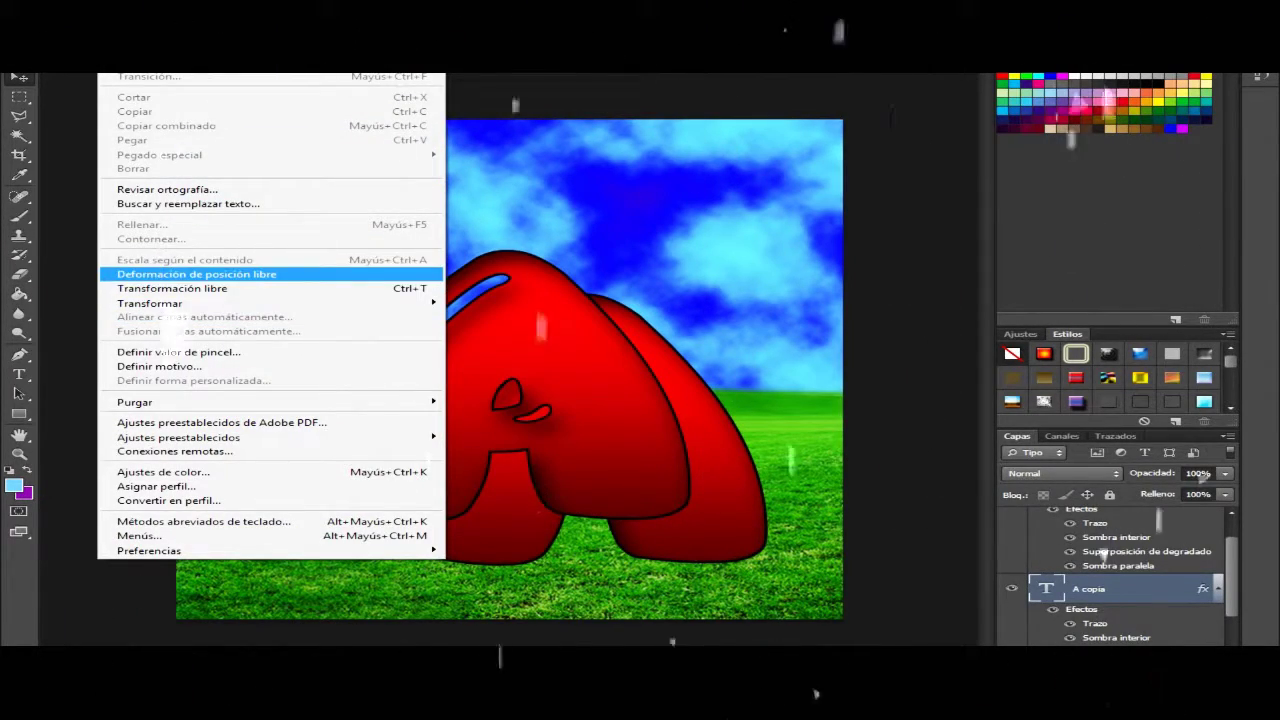
Step: Rasterize A copia with Puppet Warp and stretch its right leg outward
{"action": "left_click", "coordinate": [196, 274]}
{"action": "left_click", "coordinate": [619, 270]}
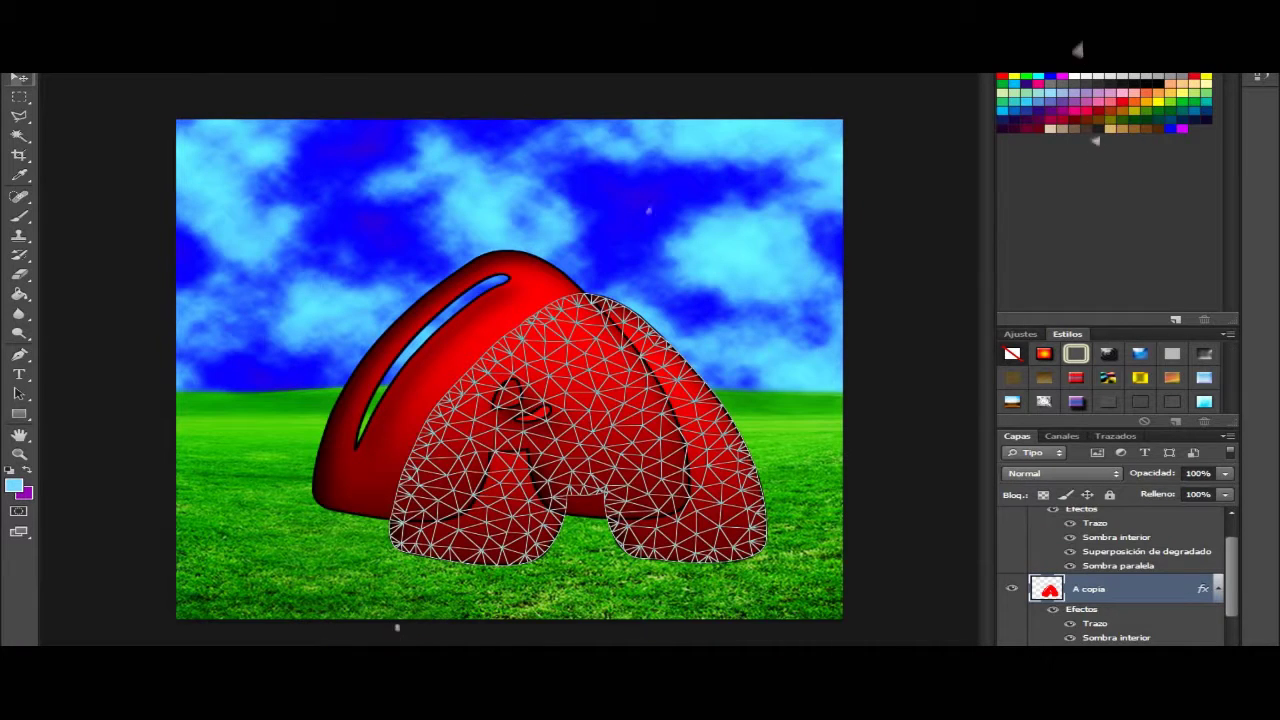
{"action": "key", "text": "Return"}
{"action": "left_click", "coordinate": [115, 62]}
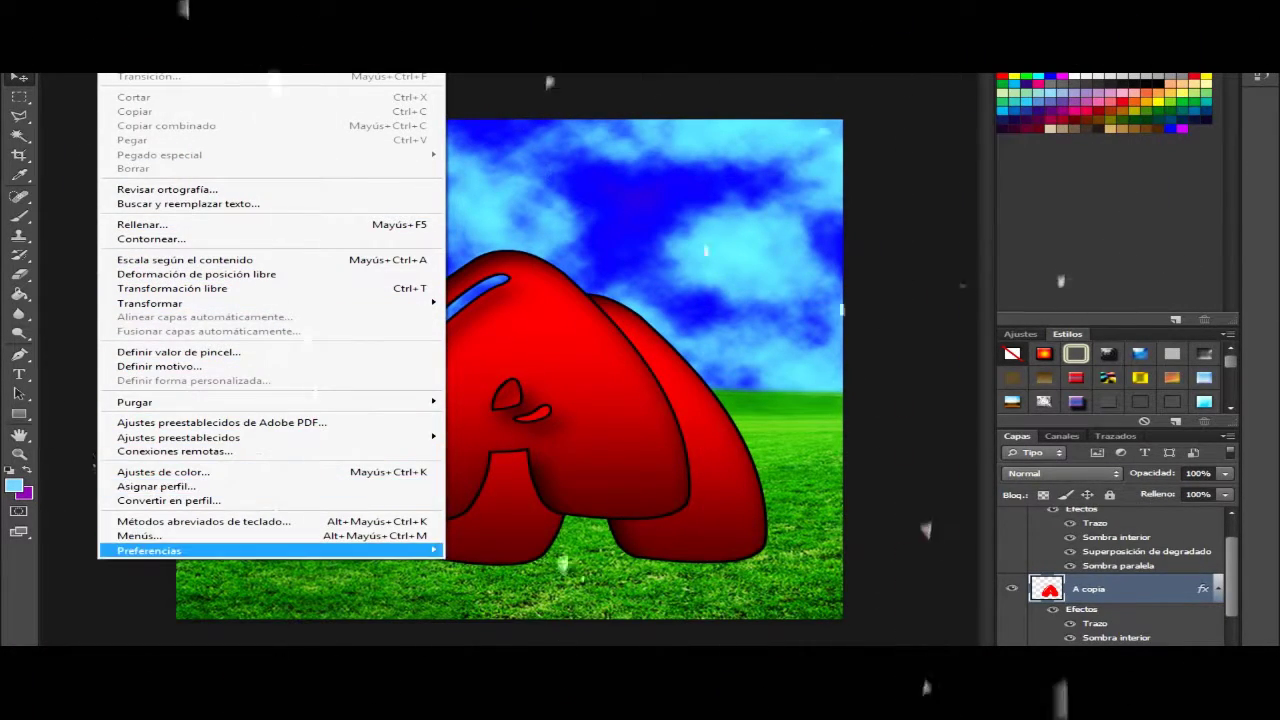
{"action": "left_click", "coordinate": [140, 224]}
{"action": "left_click_drag", "start_coordinate": [765, 548], "coordinate": [772, 566]}
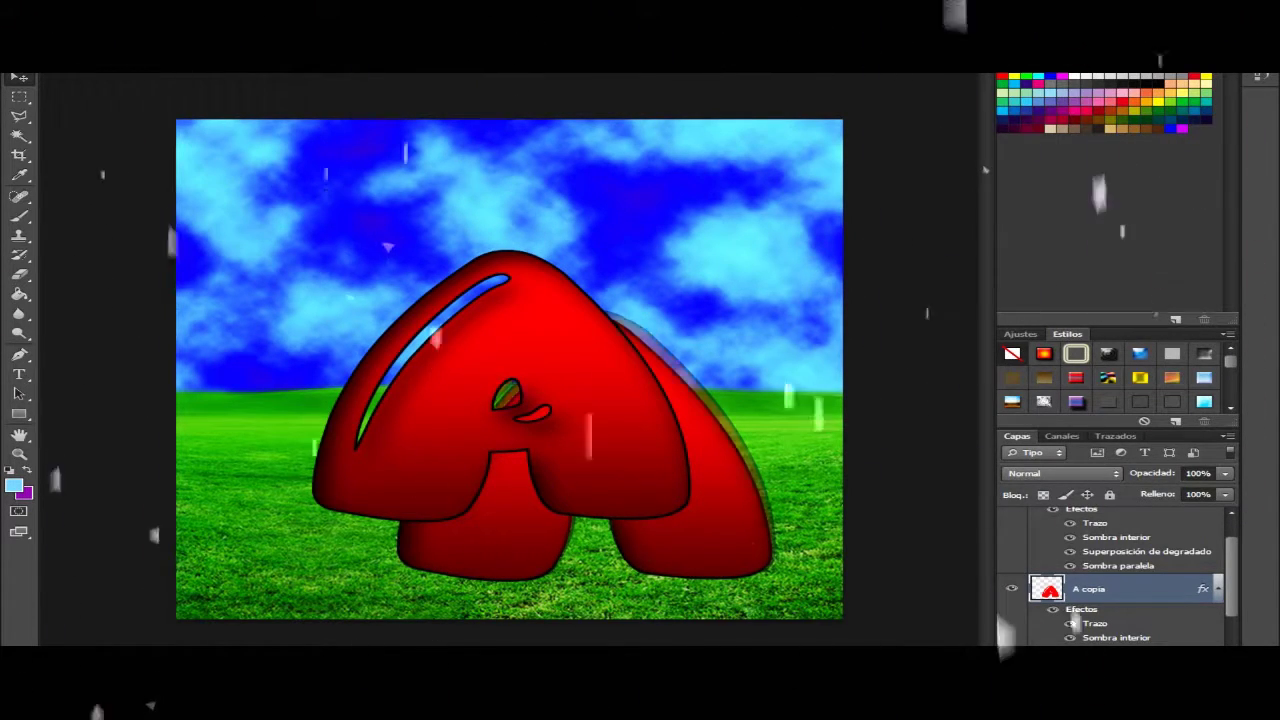
Step: Warp the copy's right side outward, then delete the A copia layer
{"action": "left_click", "coordinate": [105, 62]}
{"action": "left_click", "coordinate": [470, 394]}
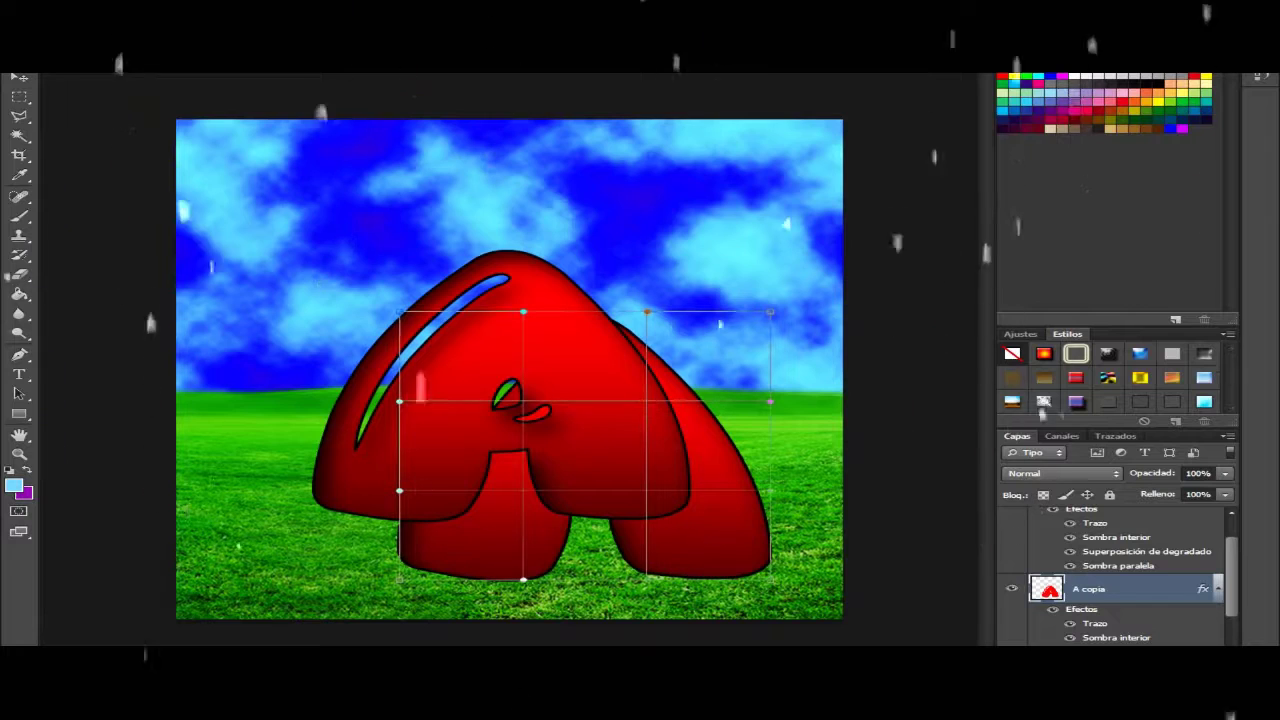
{"action": "left_click_drag", "start_coordinate": [768, 470], "coordinate": [786, 485]}
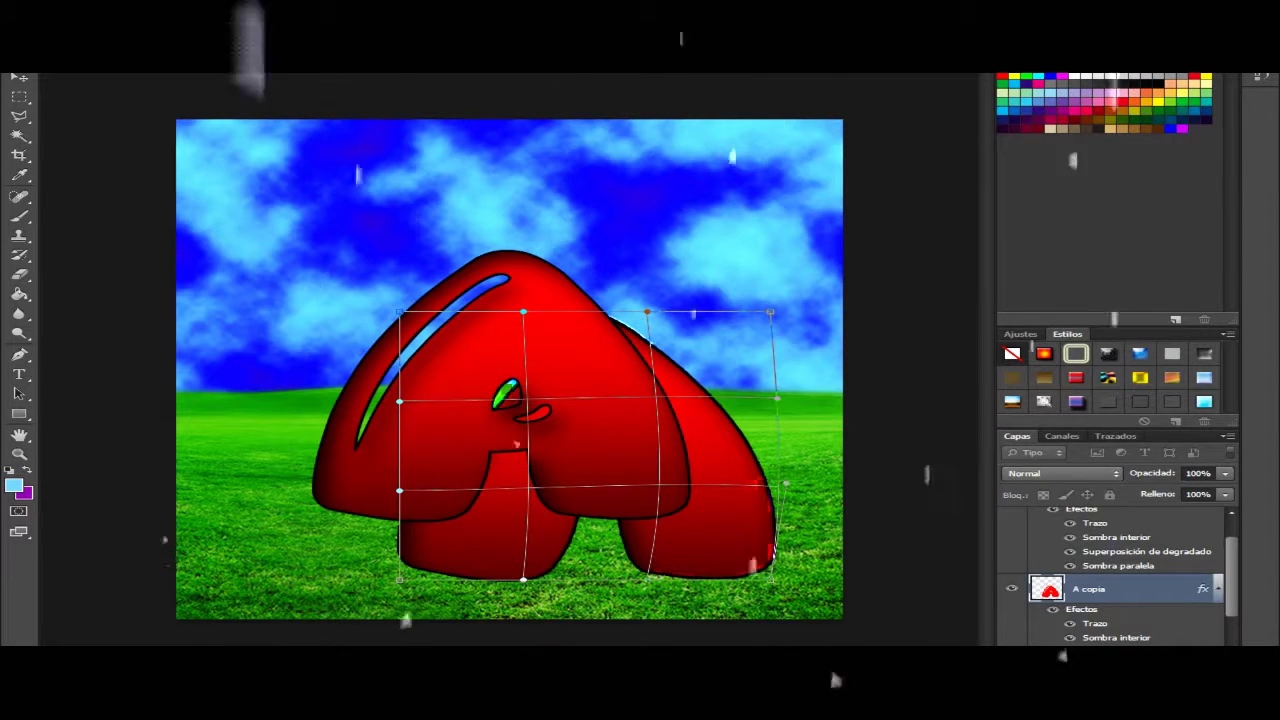
{"action": "key", "text": "Return"}
{"action": "right_click", "coordinate": [1100, 589]}
{"action": "left_click", "coordinate": [1000, 83]}
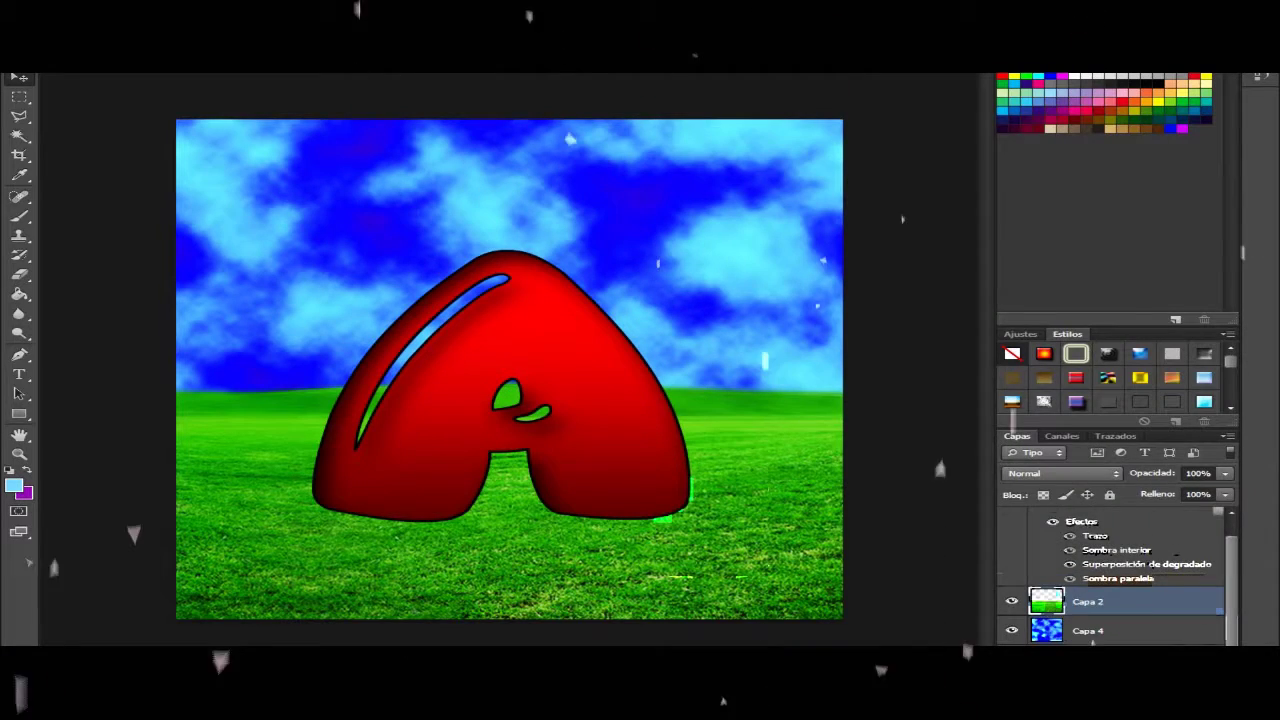
Step: Duplicate layer A and Free Transform the copy to the right and down
{"action": "right_click", "coordinate": [1096, 523]}
{"action": "left_click", "coordinate": [845, 126]}
{"action": "left_click", "coordinate": [820, 214]}
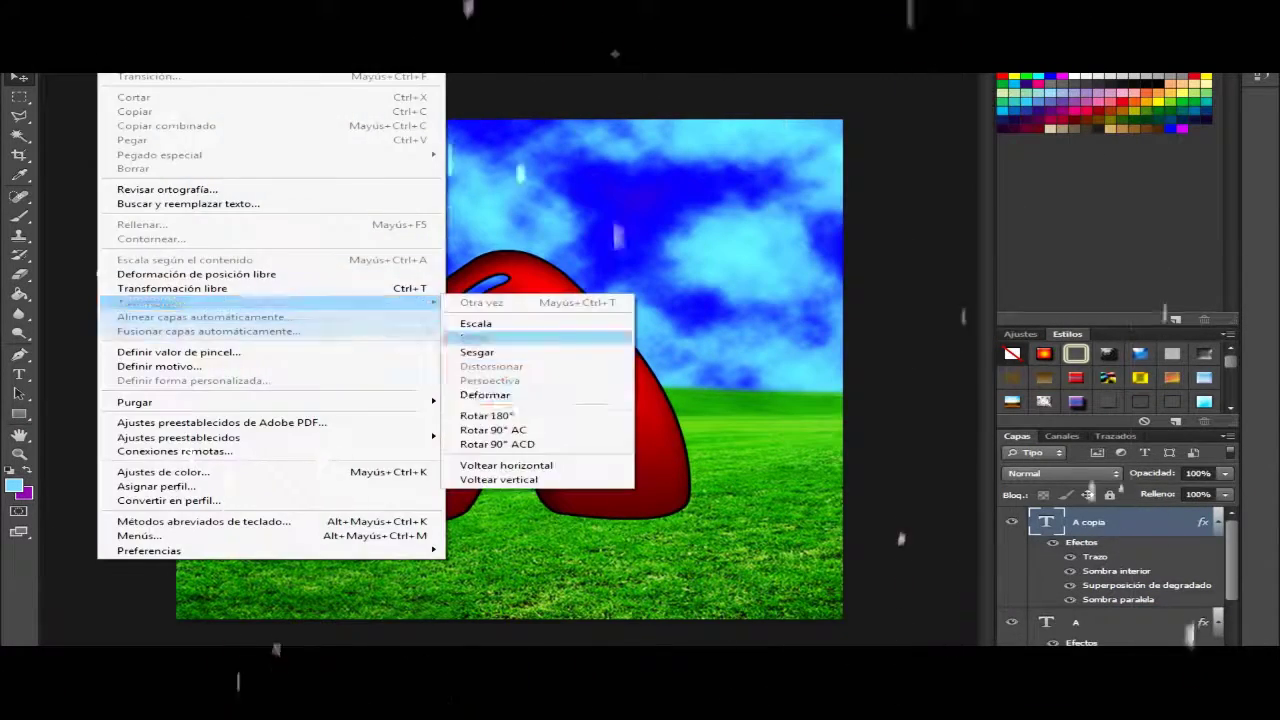
{"action": "left_click", "coordinate": [110, 62]}
{"action": "left_click", "coordinate": [160, 286]}
{"action": "left_click_drag", "start_coordinate": [690, 400], "coordinate": [738, 432]}
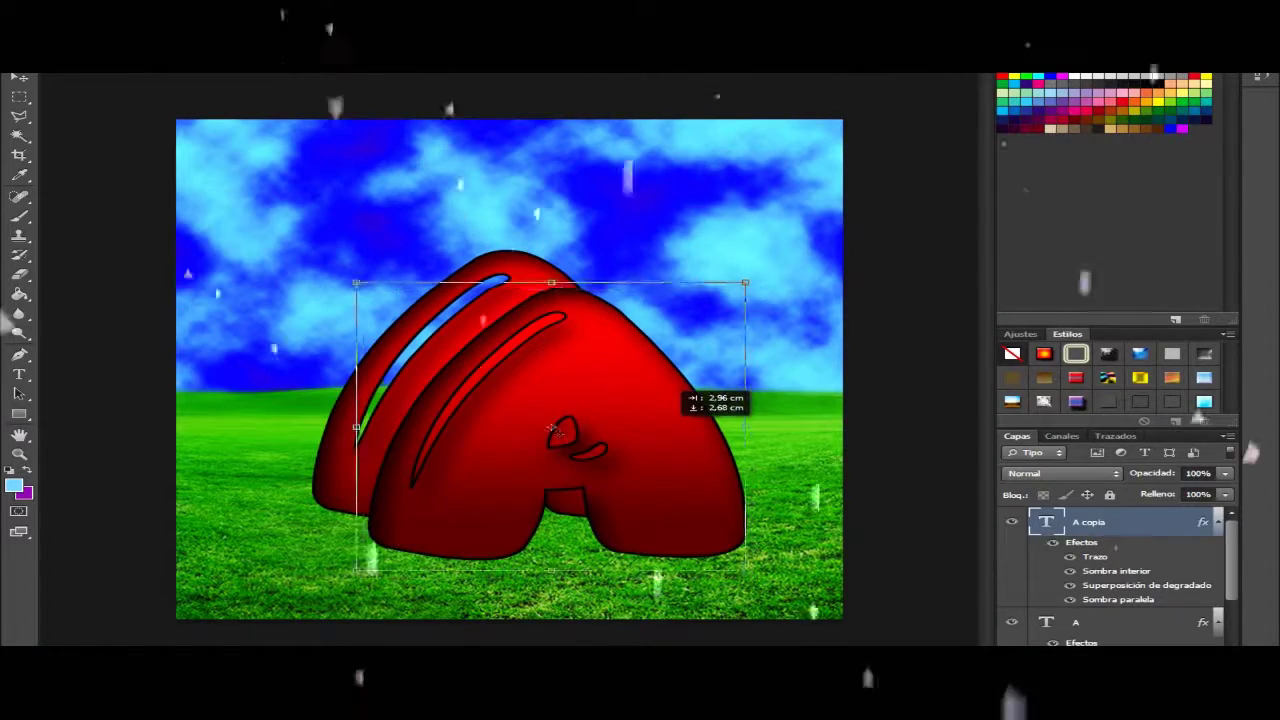
{"action": "key", "text": "Return"}
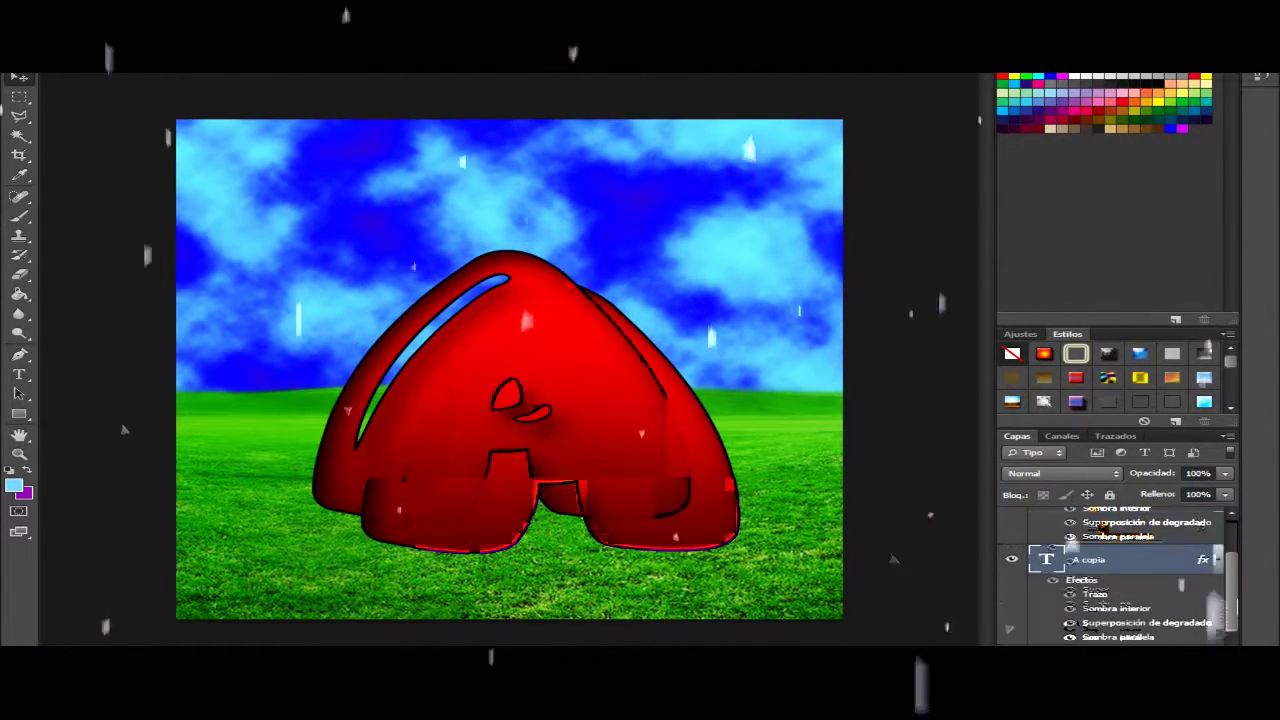
Step: Shift the copy lower behind the original and reshape it with Transform > Warp
{"action": "left_click", "coordinate": [110, 62]}
{"action": "left_click", "coordinate": [160, 297]}
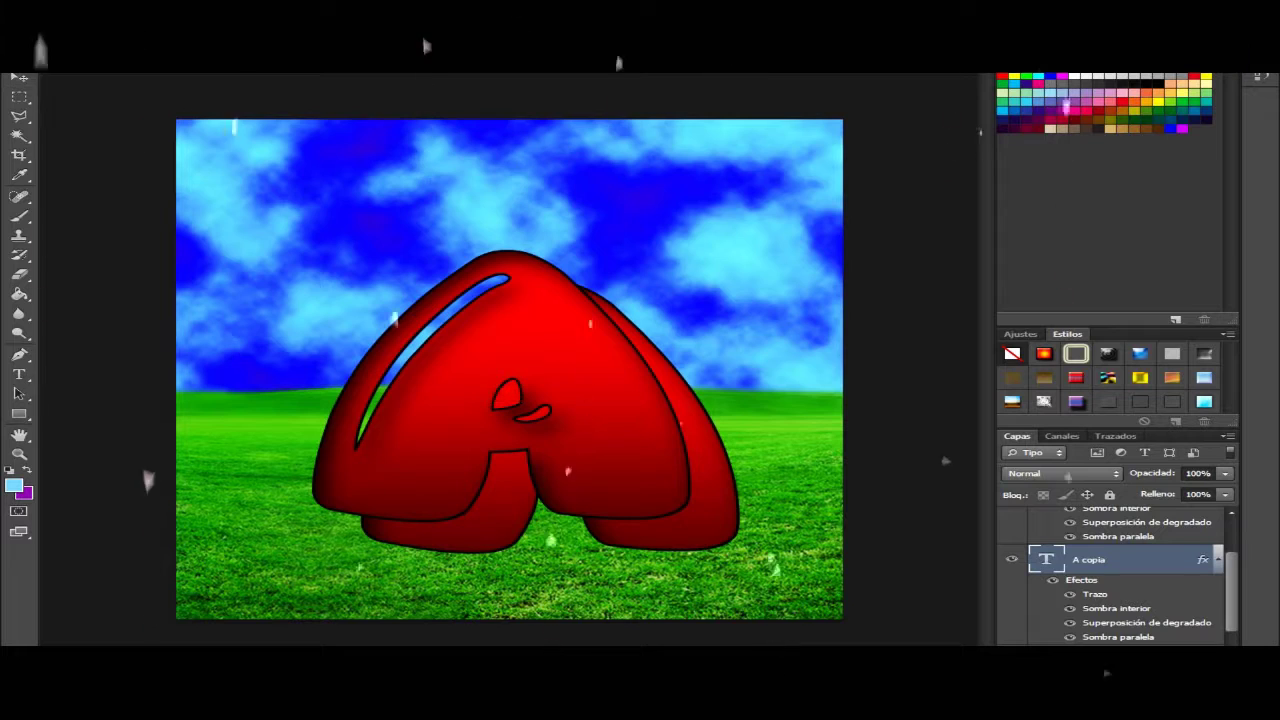
{"action": "left_click_drag", "start_coordinate": [822, 356], "coordinate": [805, 300]}
{"action": "left_click", "coordinate": [110, 62]}
{"action": "mouse_move", "coordinate": [150, 303]}
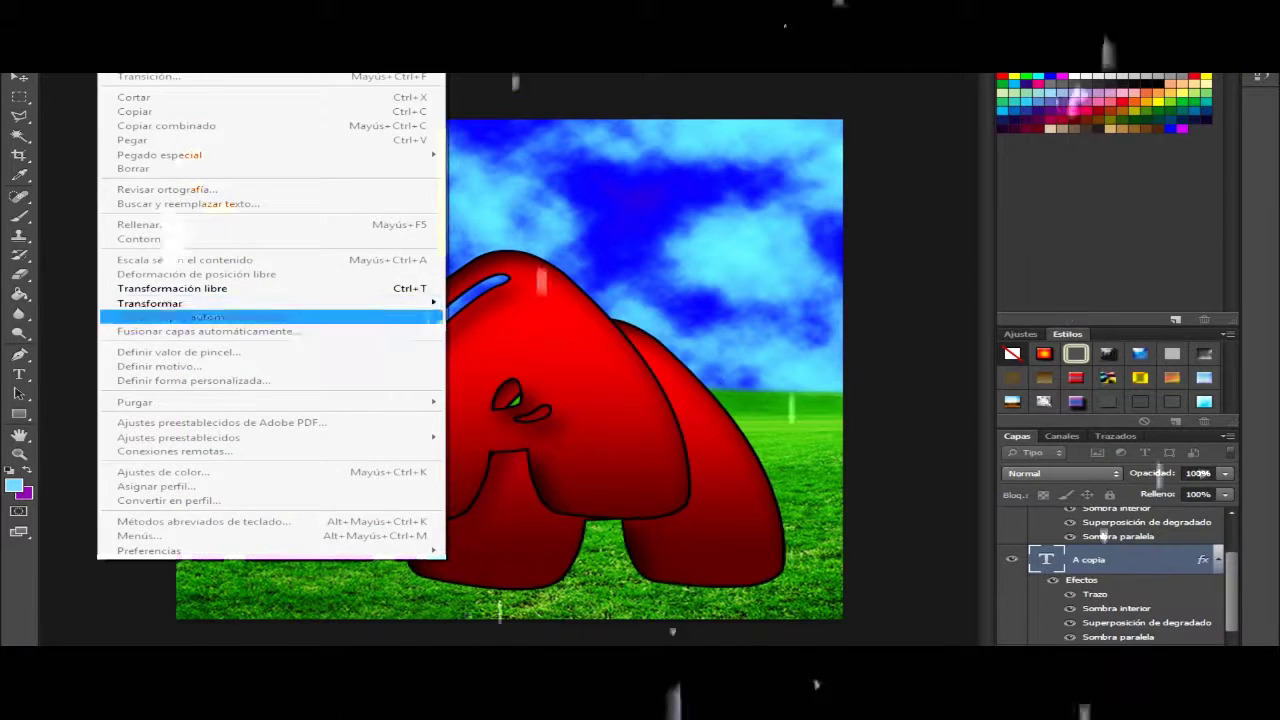
{"action": "left_click", "coordinate": [485, 395]}
{"action": "right_click", "coordinate": [737, 196]}
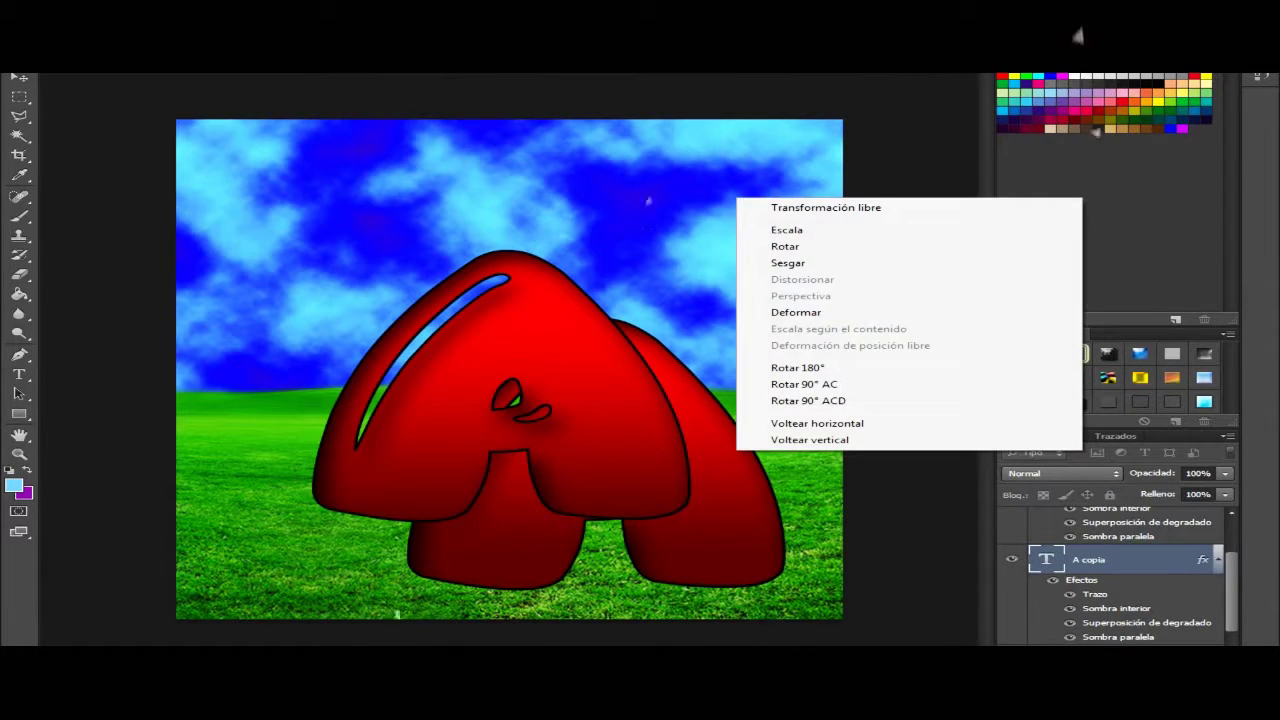
{"action": "right_click", "coordinate": [733, 404]}
{"action": "key", "text": "Escape"}
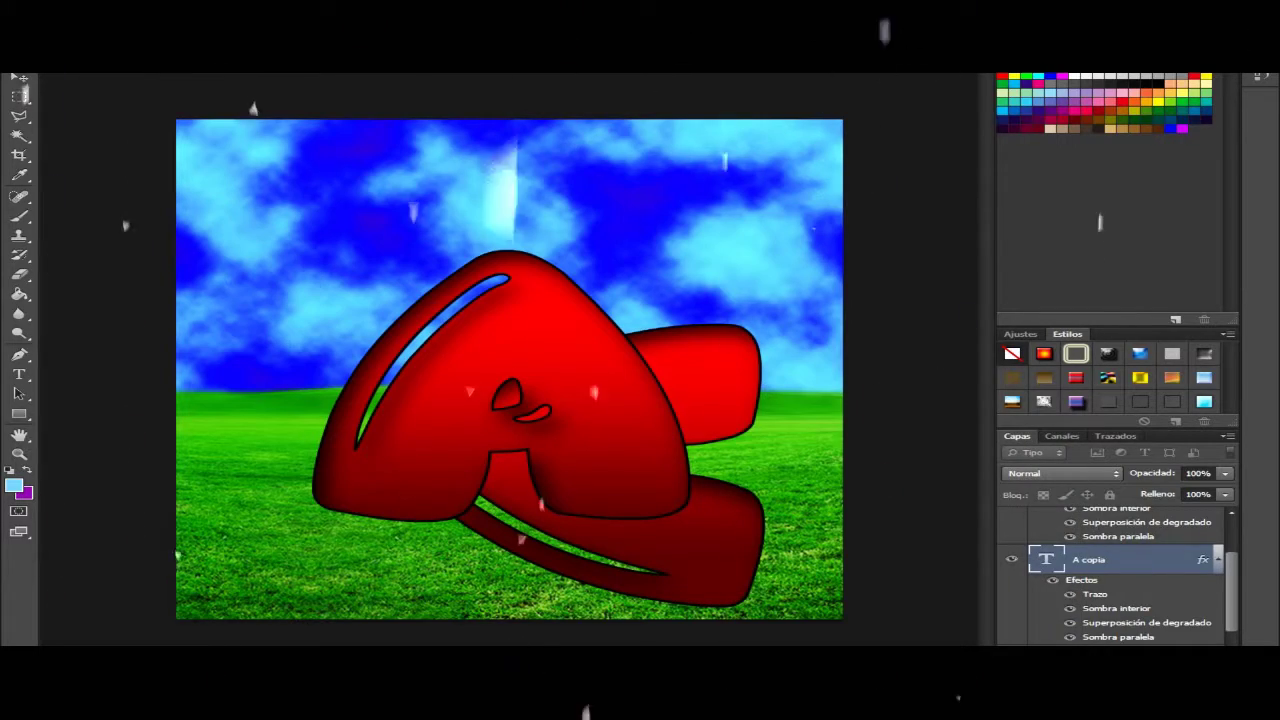
{"action": "key", "text": "ctrl+o"}
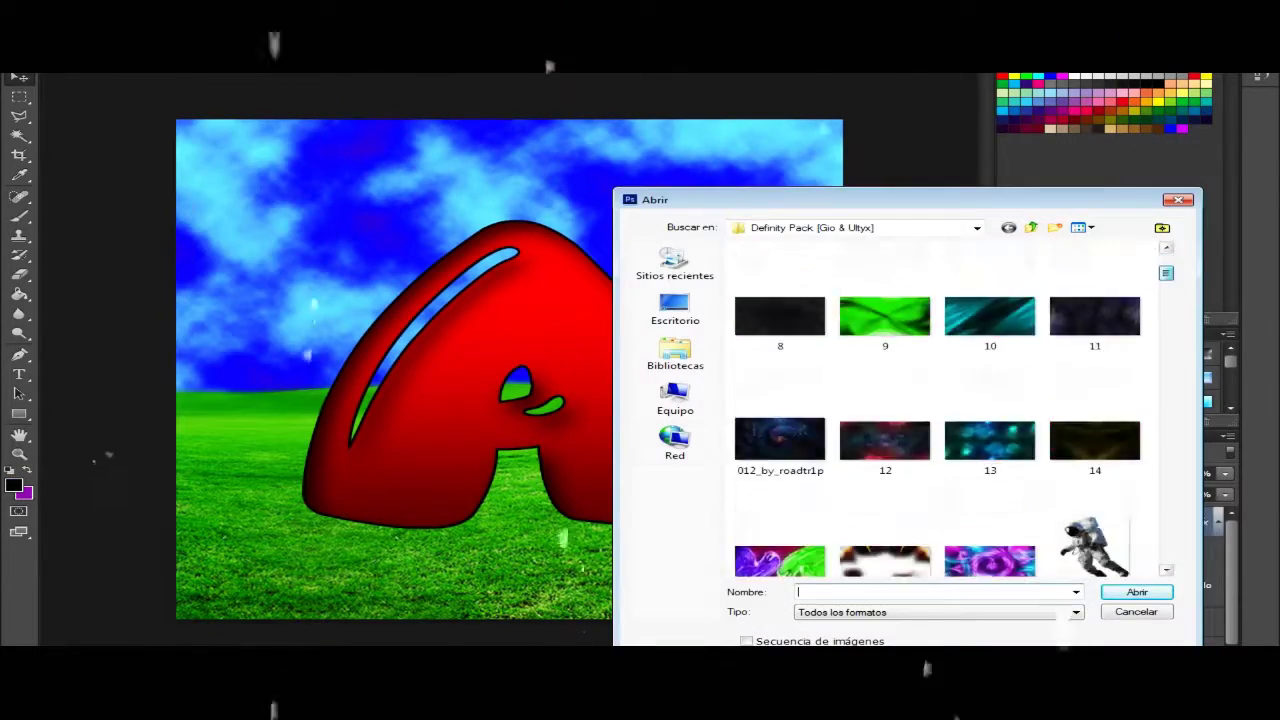
Step: Shrink the grass into a tuft at the A's right leg, erase its edges, and copy it to the left foot
{"action": "double_click", "coordinate": [1095, 325]}
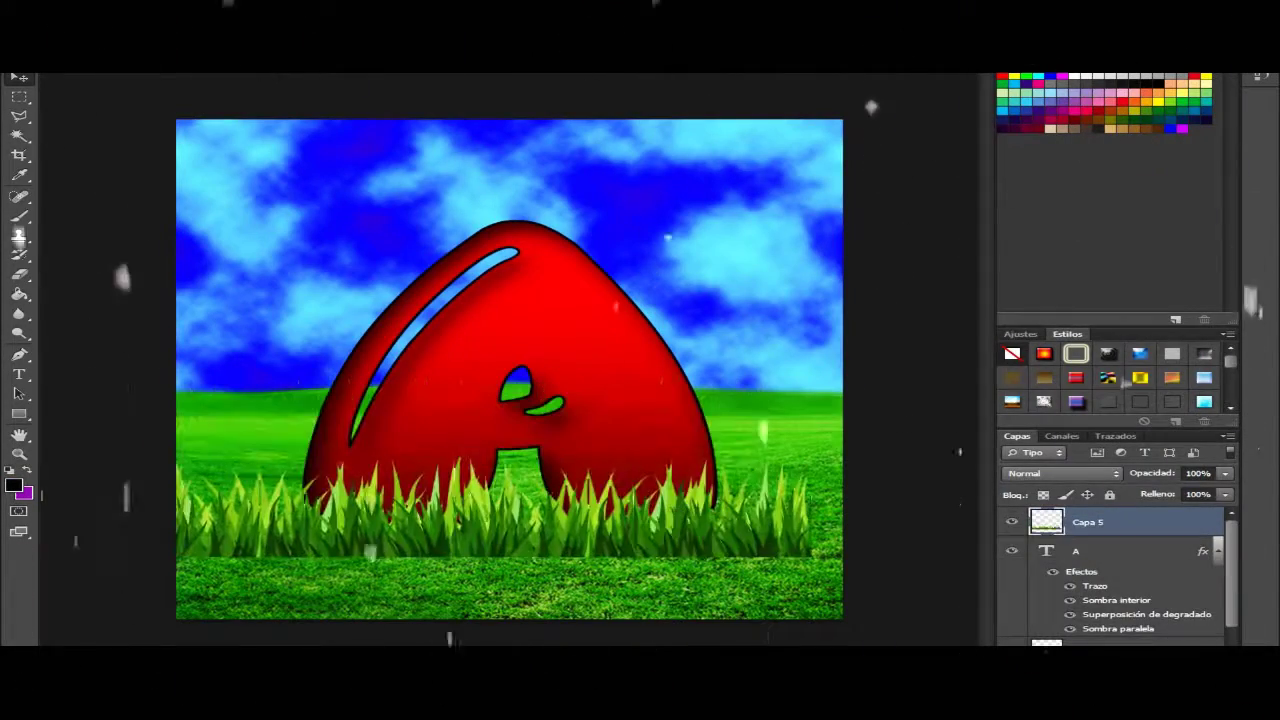
{"action": "left_click_drag", "start_coordinate": [811, 556], "coordinate": [714, 512]}
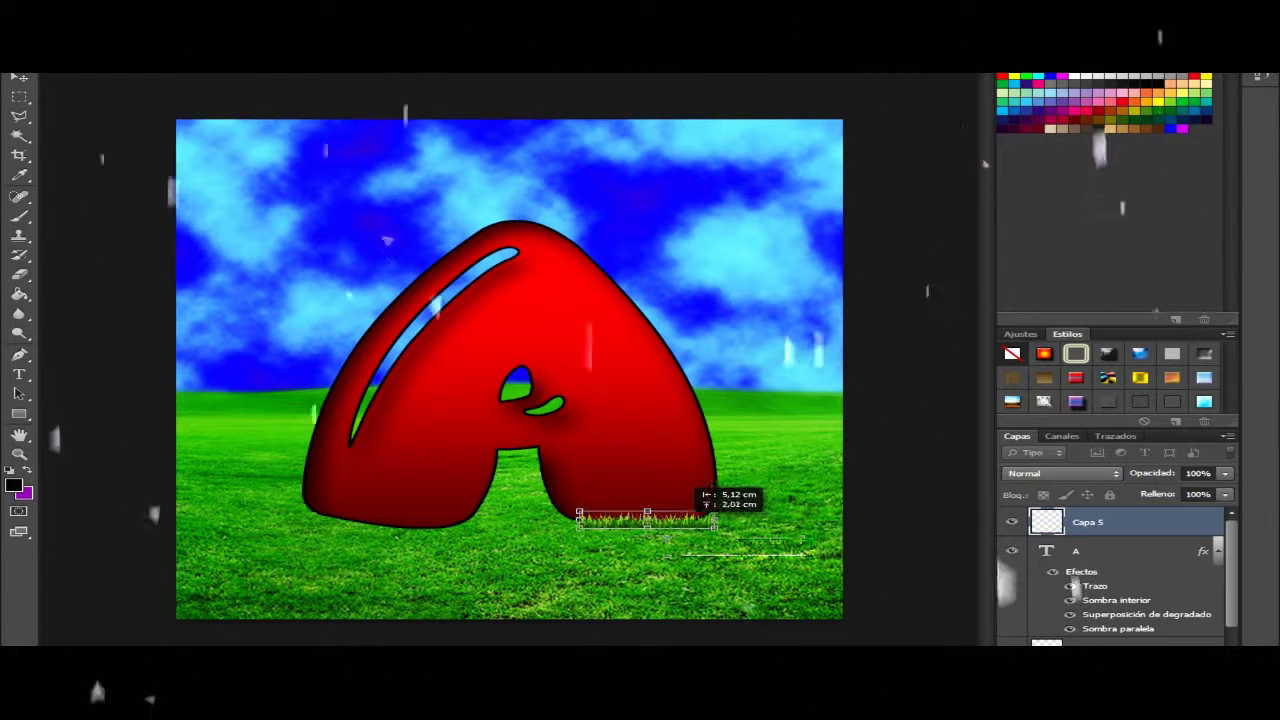
{"action": "left_click_drag", "start_coordinate": [730, 520], "coordinate": [720, 518]}
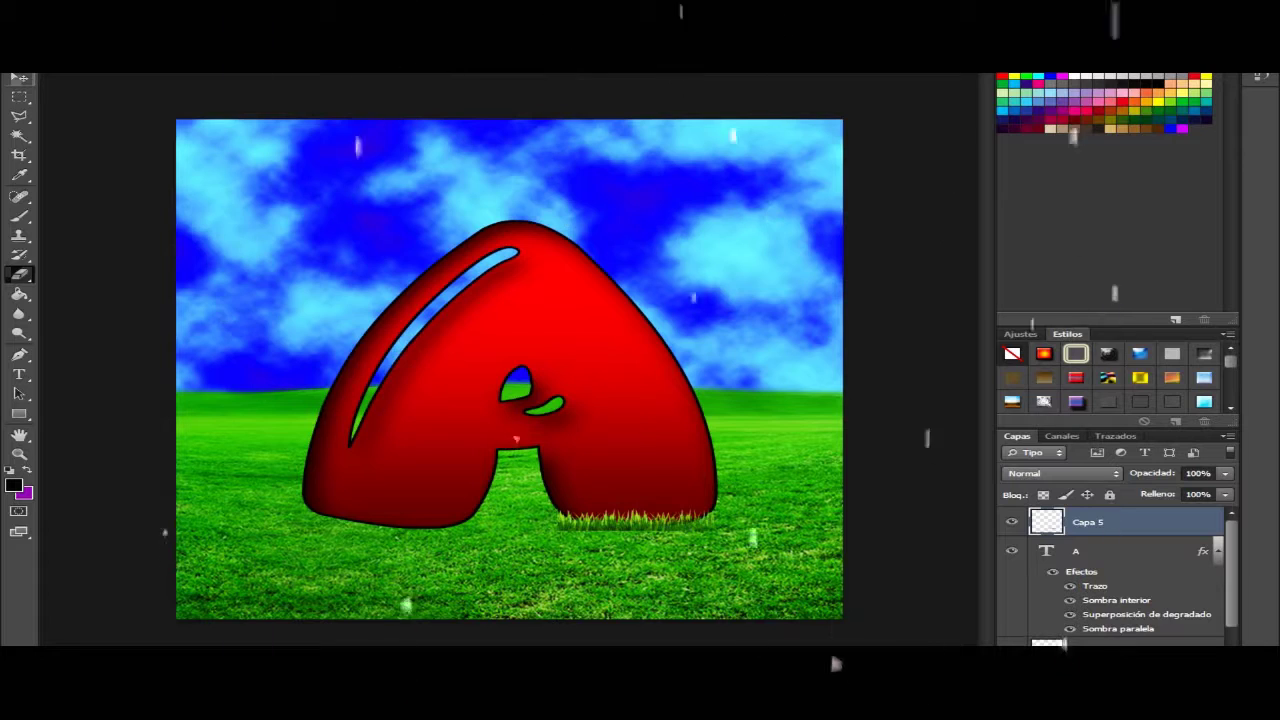
{"action": "right_click", "coordinate": [566, 396]}
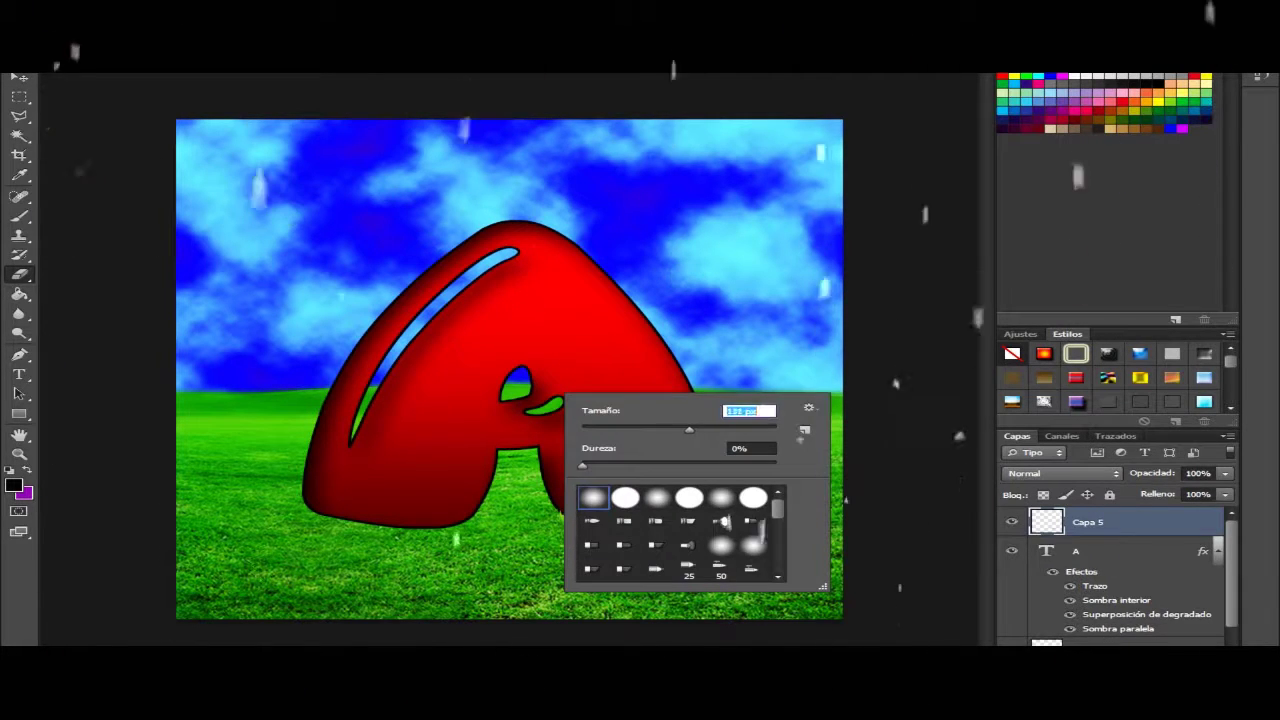
{"action": "key", "text": "Return"}
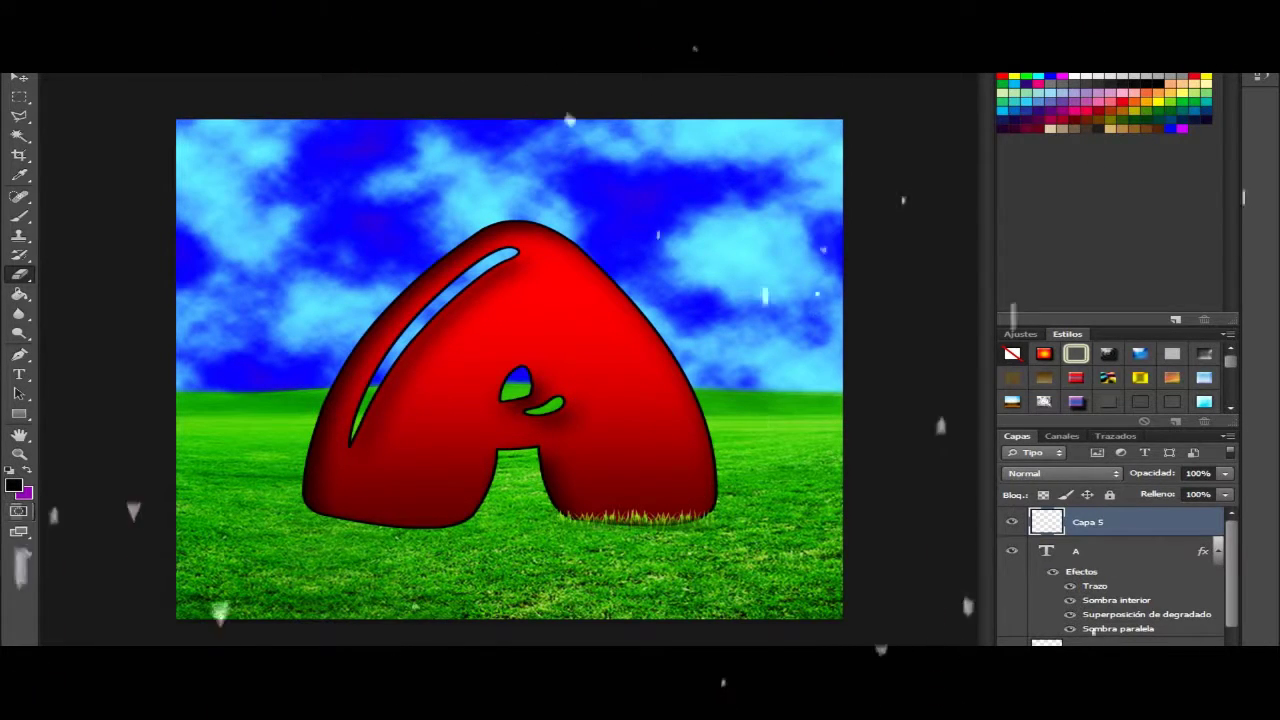
{"action": "key", "text": "Return"}
{"action": "left_click_drag", "start_coordinate": [590, 480], "coordinate": [425, 485]}
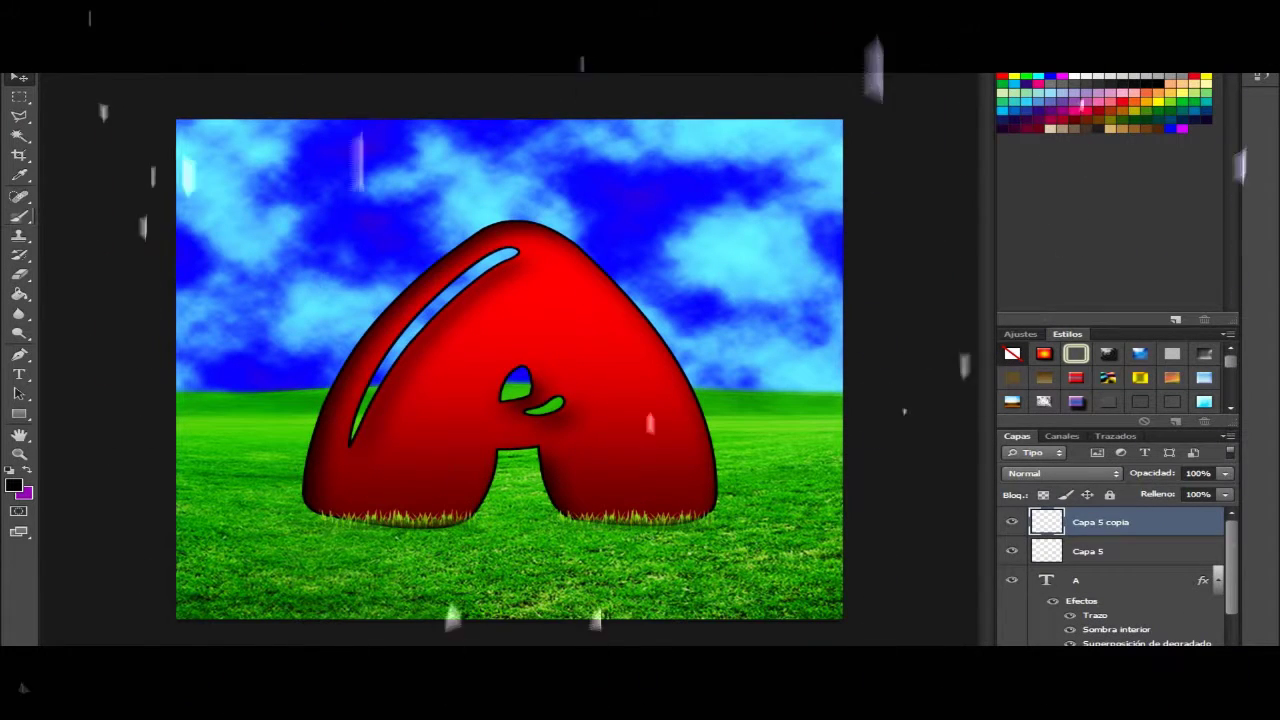
Step: Open knife image 19.png, accept the colour profile, and scale it into the lower-right grass
{"action": "key", "text": "alt+f"}
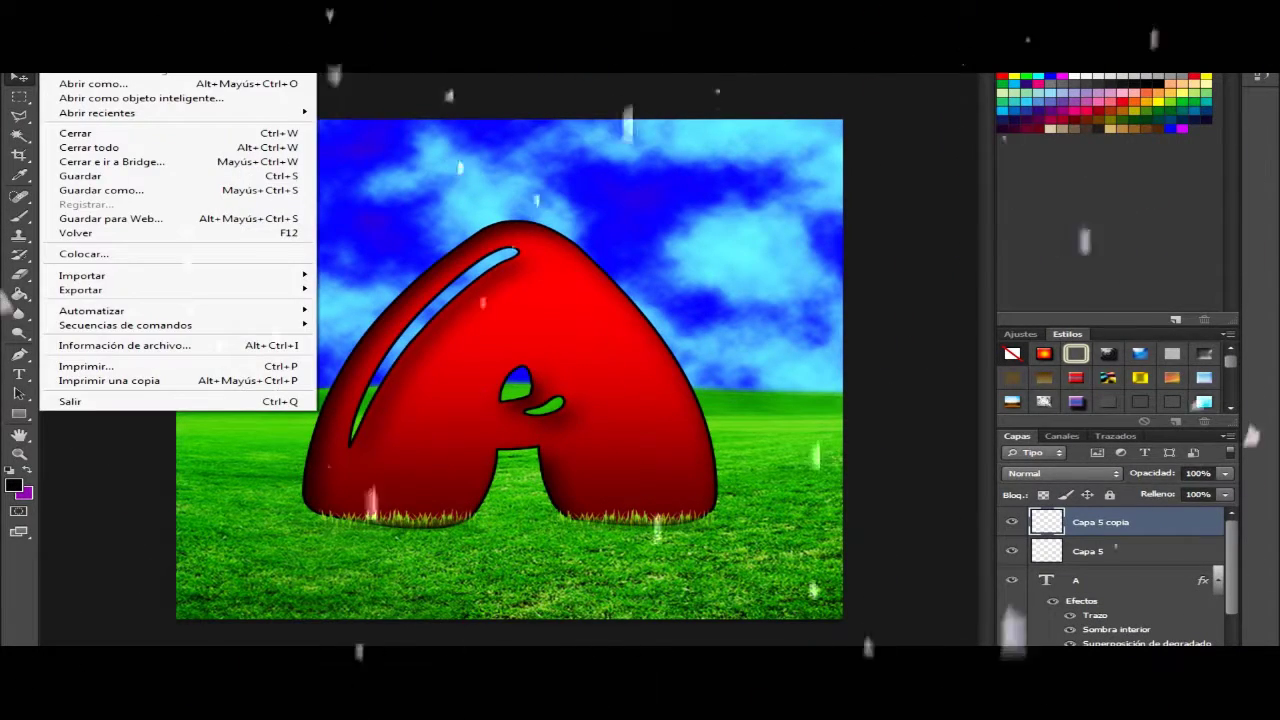
{"action": "key", "text": "ctrl+o"}
{"action": "double_click", "coordinate": [780, 470]}
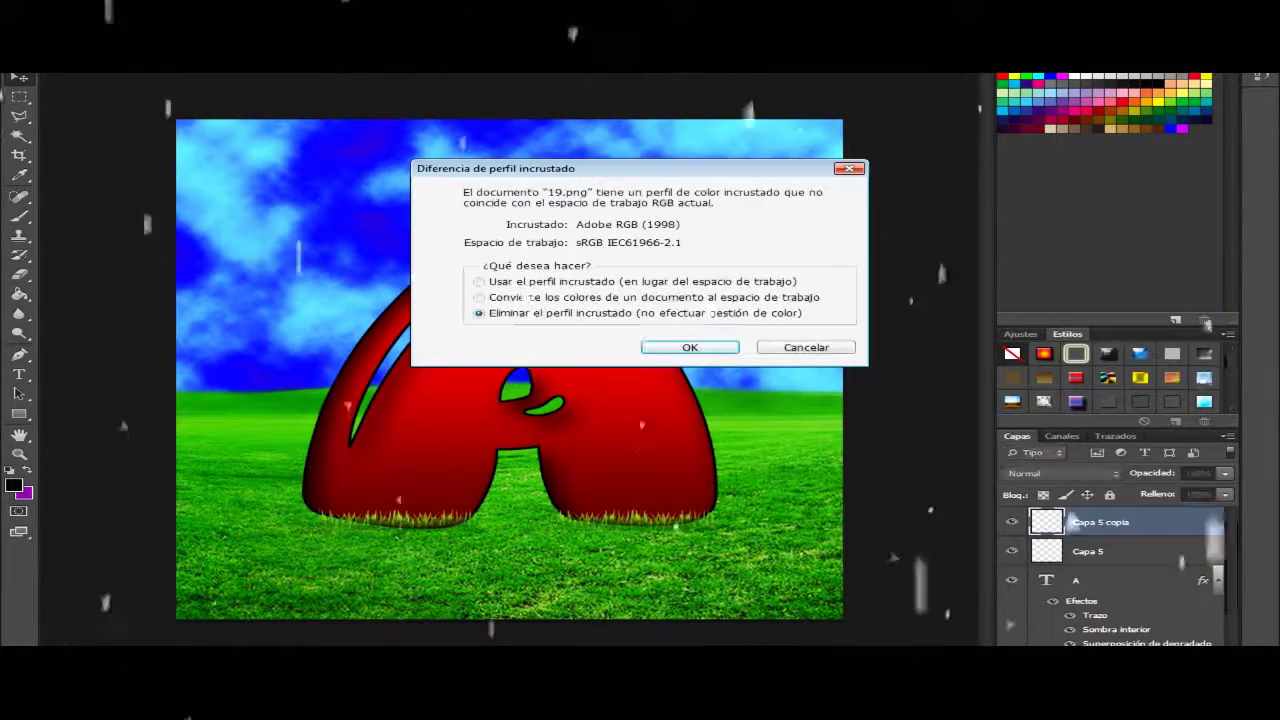
{"action": "key", "text": "Return"}
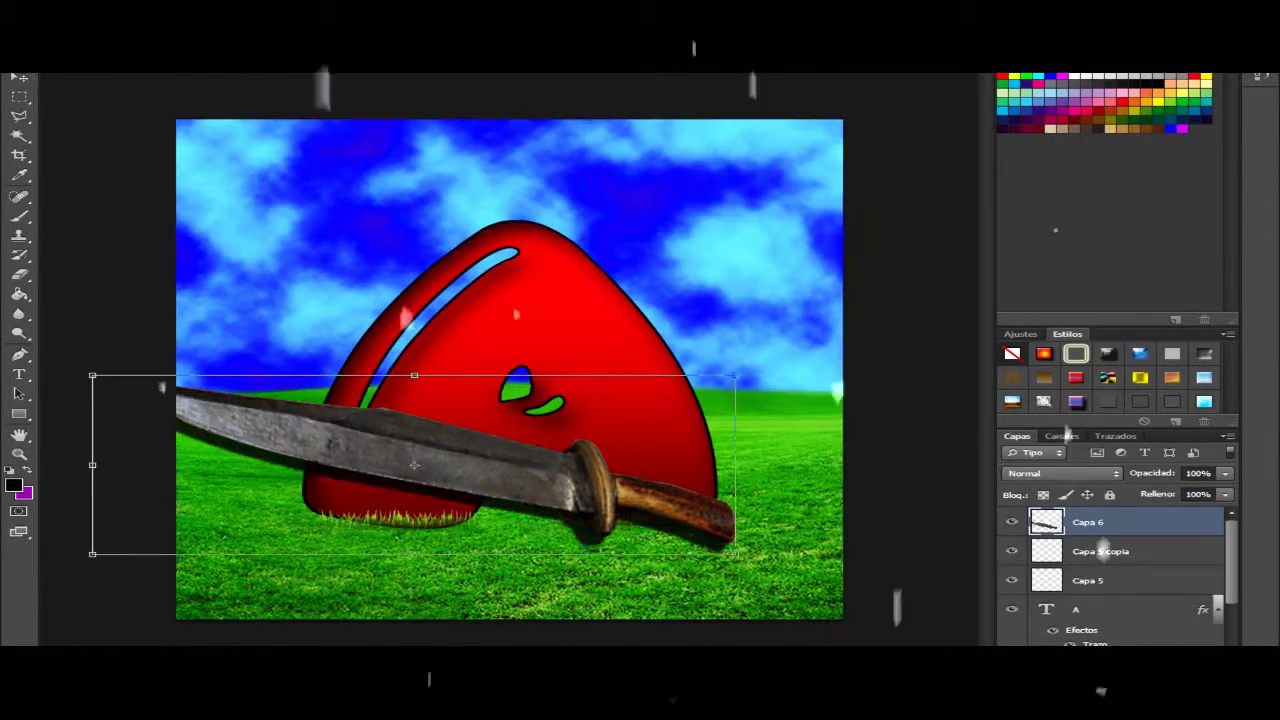
{"action": "left_click_drag", "start_coordinate": [735, 553], "coordinate": [303, 420]}
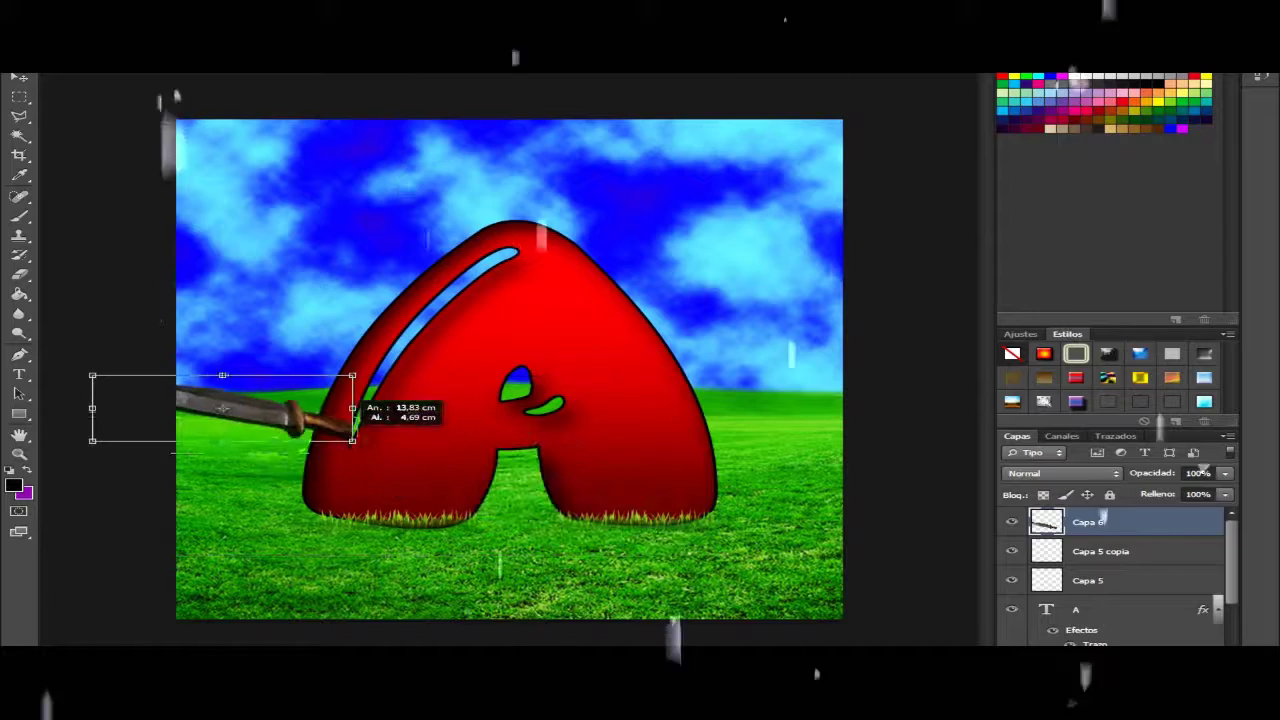
{"action": "left_click_drag", "start_coordinate": [200, 395], "coordinate": [735, 545]}
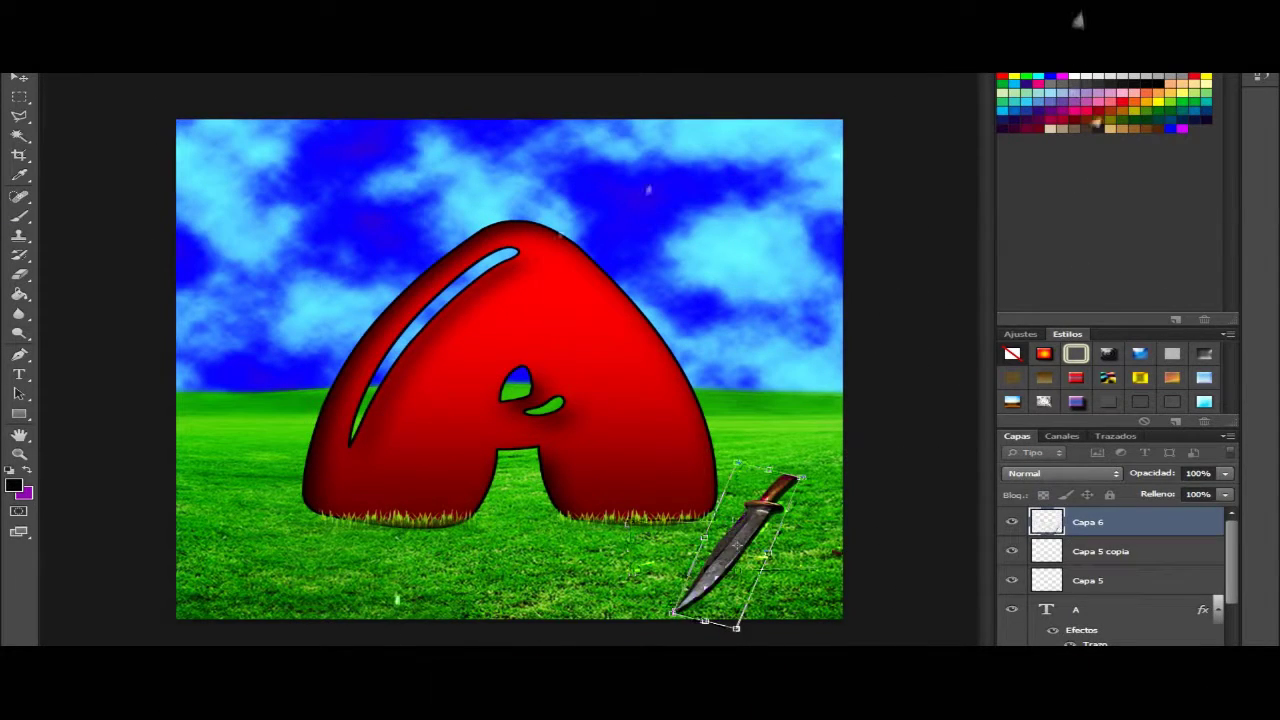
{"action": "left_click_drag", "start_coordinate": [770, 482], "coordinate": [735, 546]}
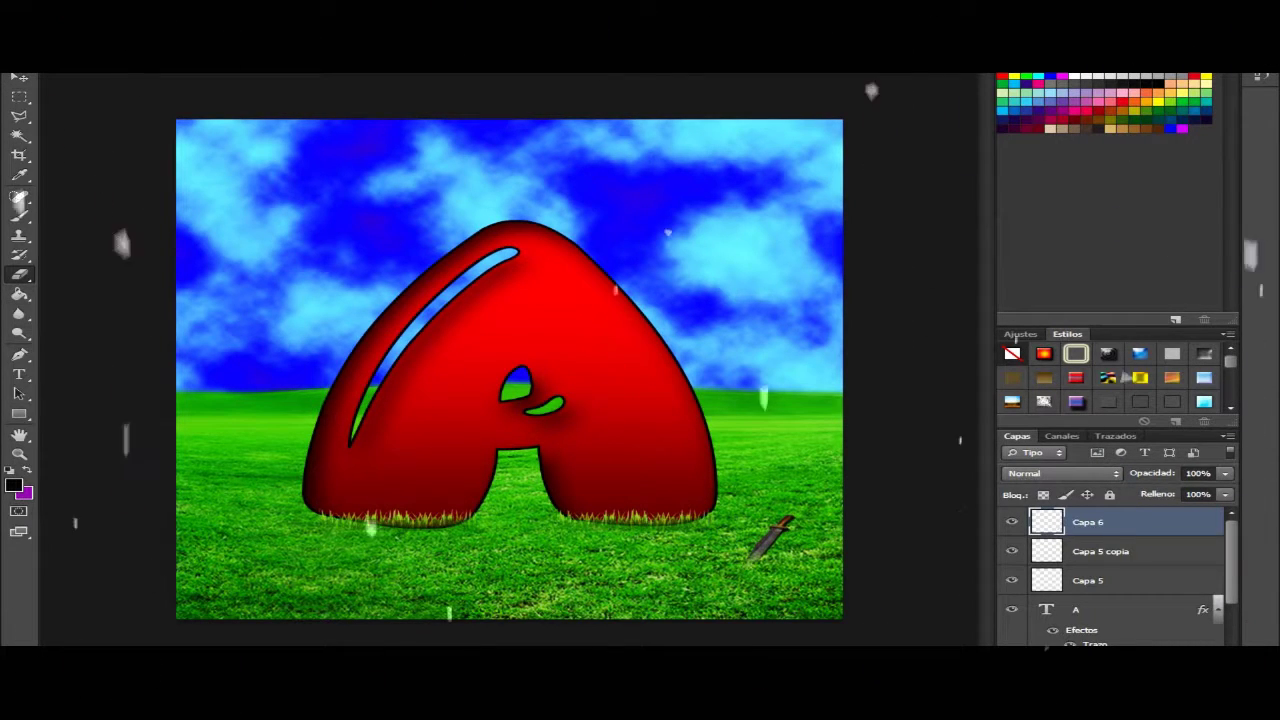
Step: Cut the rock from its own file, paste it as Capa 7, and fit it across the lower-left corner
{"action": "left_click", "coordinate": [45, 20]}
{"action": "left_click", "coordinate": [70, 58]}
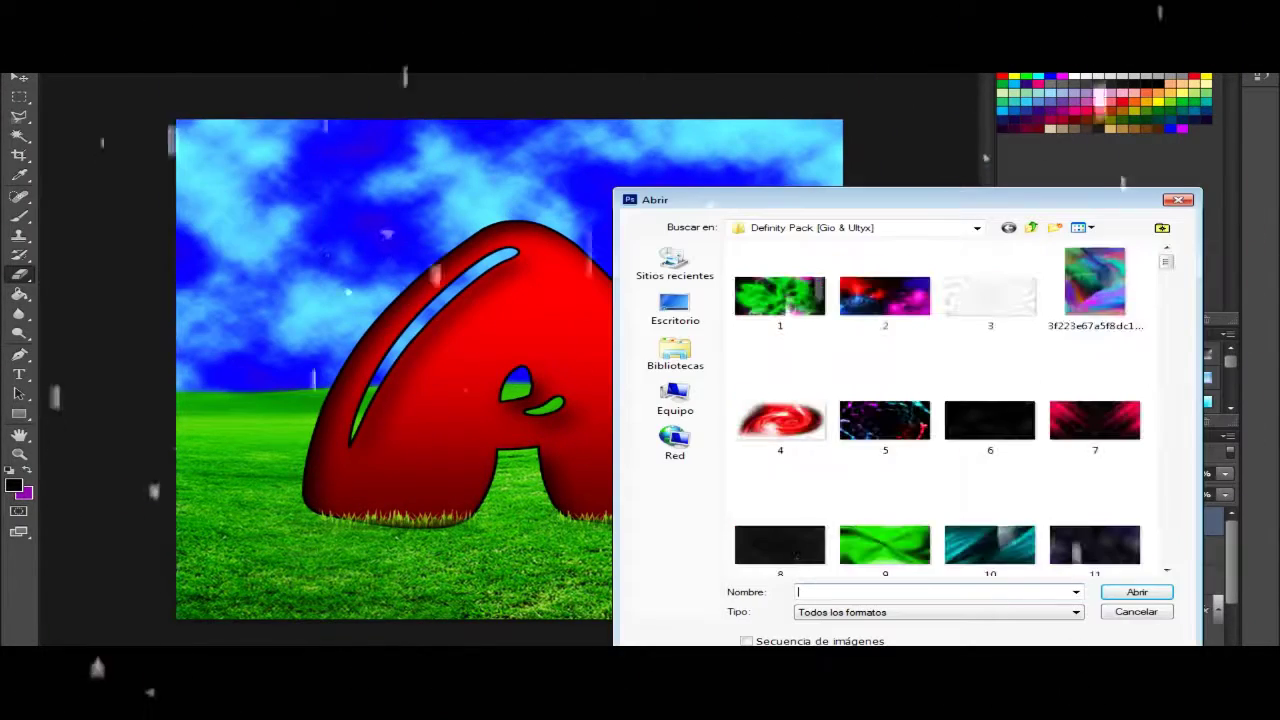
{"action": "scroll", "coordinate": [937, 410], "scroll_direction": "down", "scroll_amount": 2}
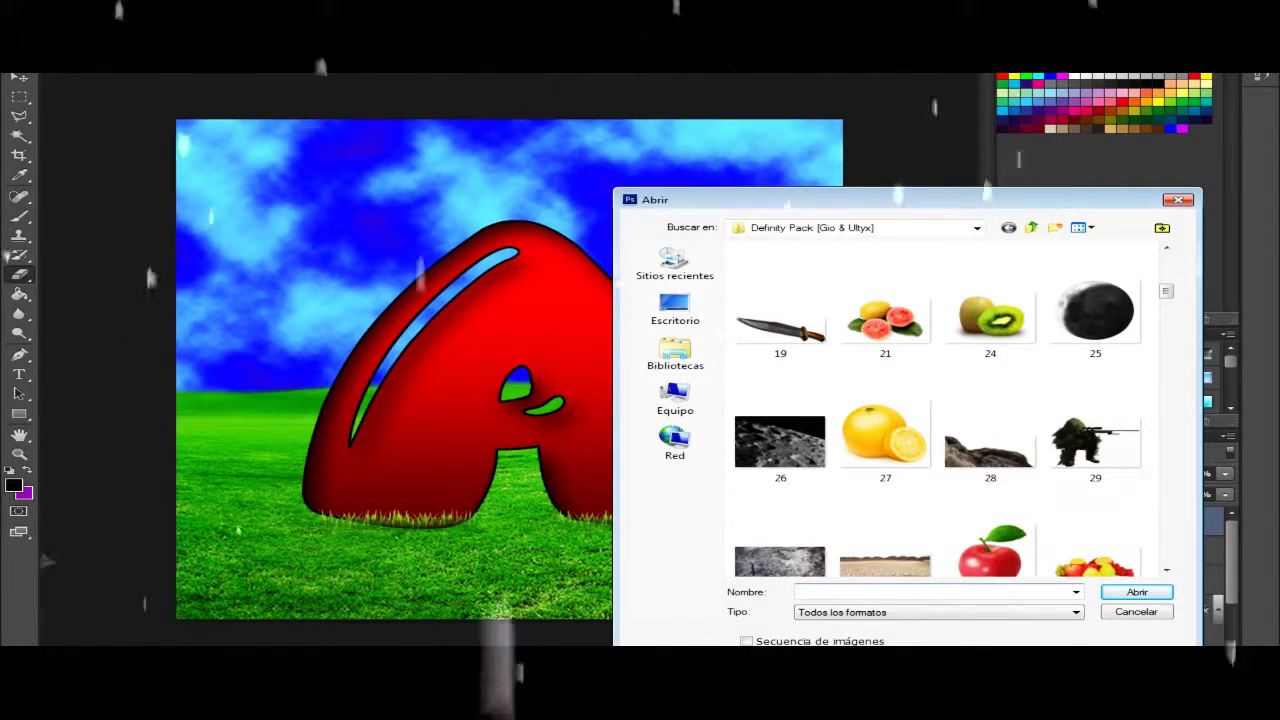
{"action": "double_click", "coordinate": [985, 445]}
{"action": "key", "text": "ctrl+x"}
{"action": "key", "text": "ctrl+v"}
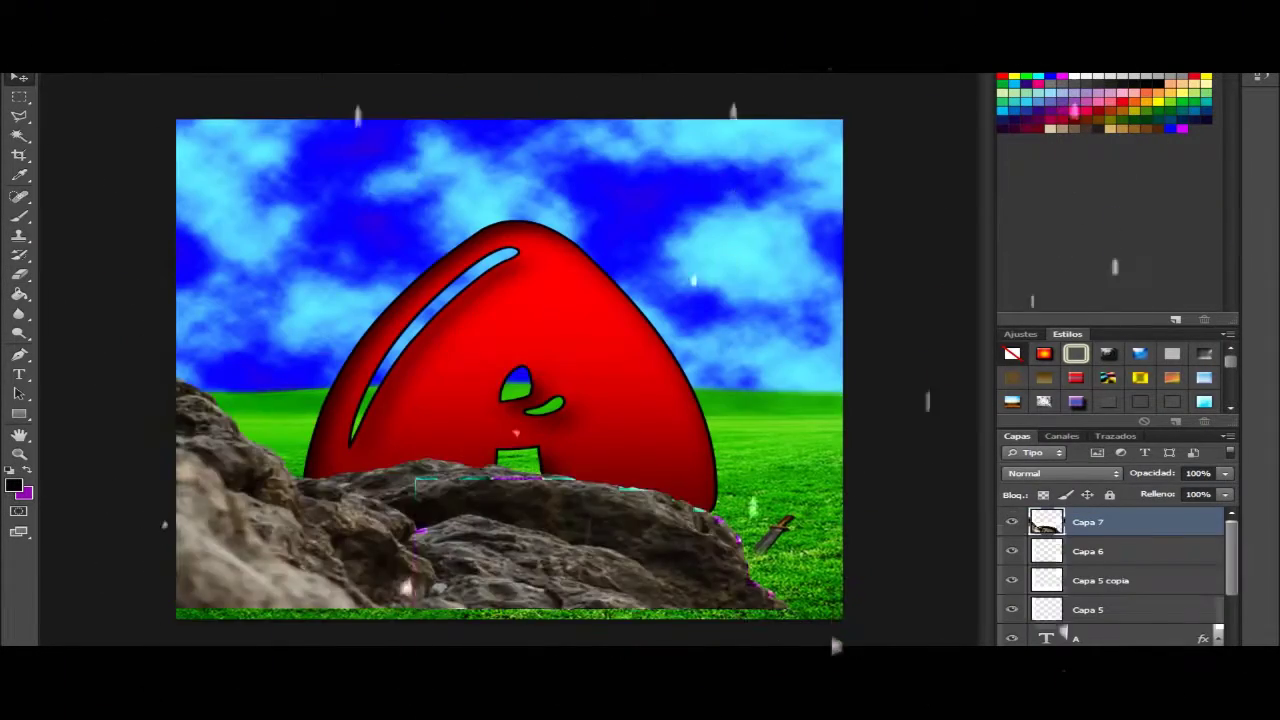
{"action": "left_click_drag", "start_coordinate": [769, 379], "coordinate": [457, 471]}
{"action": "left_click_drag", "start_coordinate": [300, 540], "coordinate": [377, 540]}
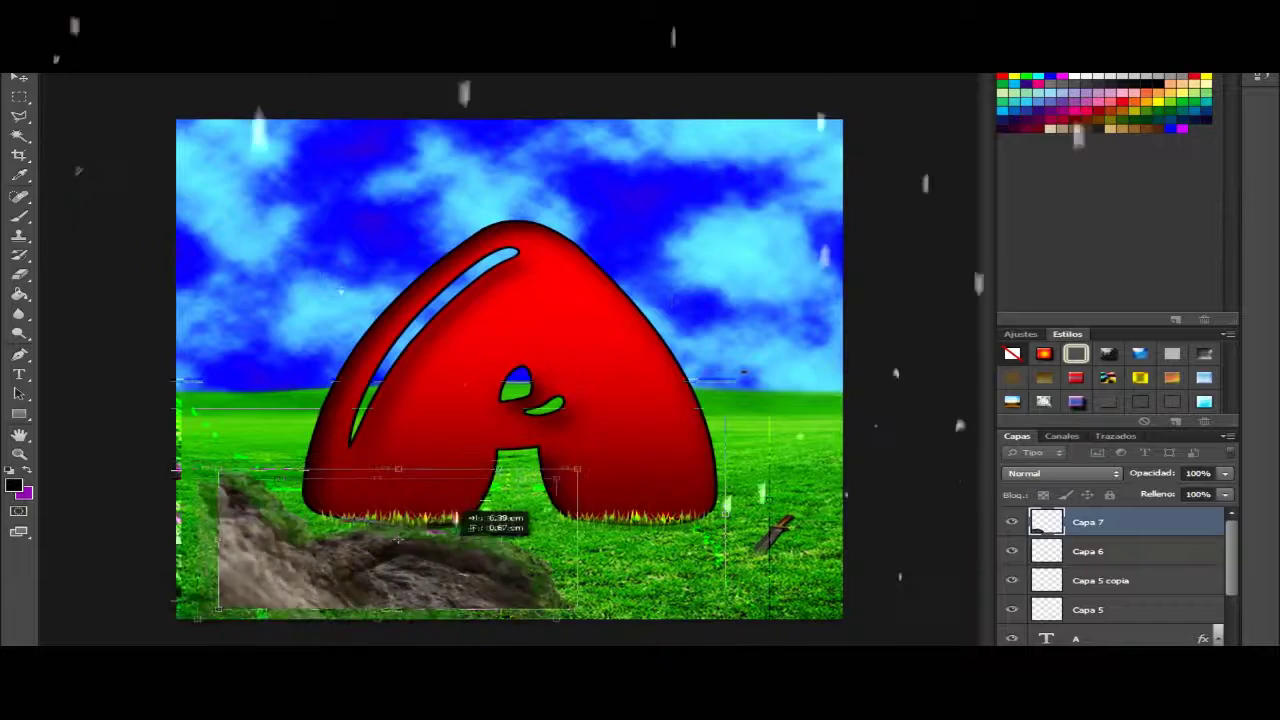
{"action": "left_click_drag", "start_coordinate": [571, 460], "coordinate": [556, 467]}
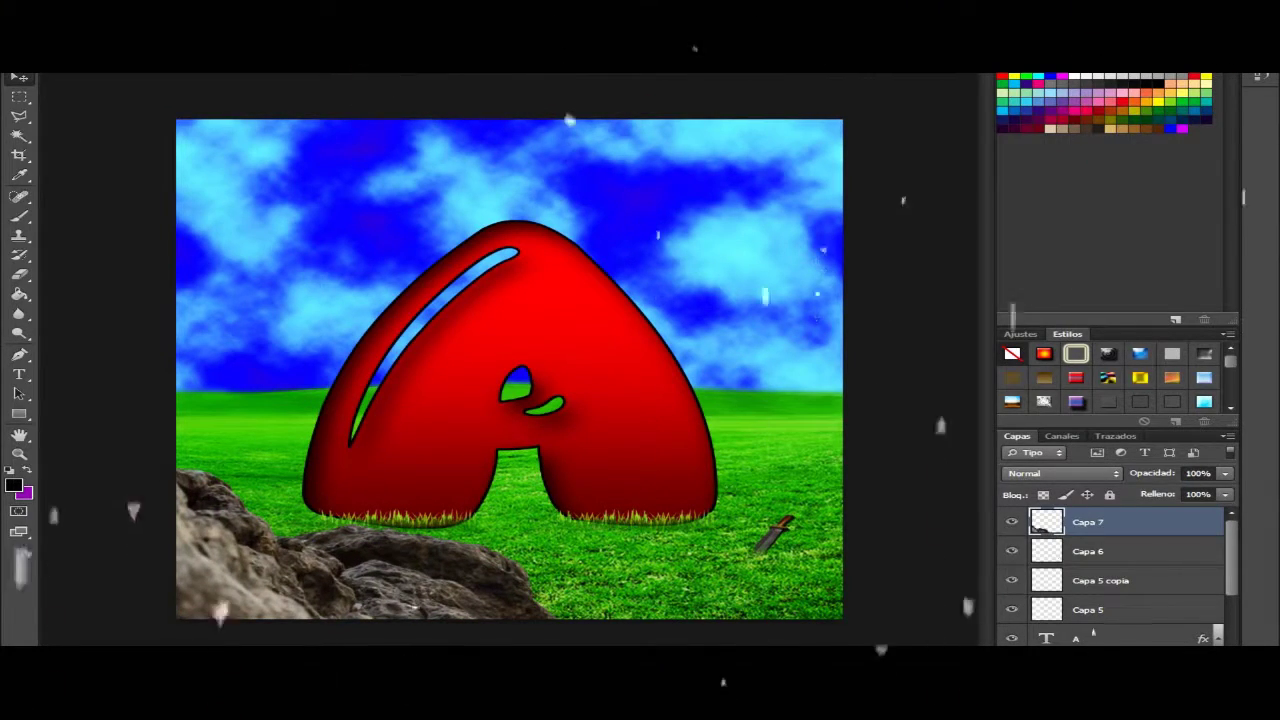
{"action": "key", "text": "ctrl+o"}
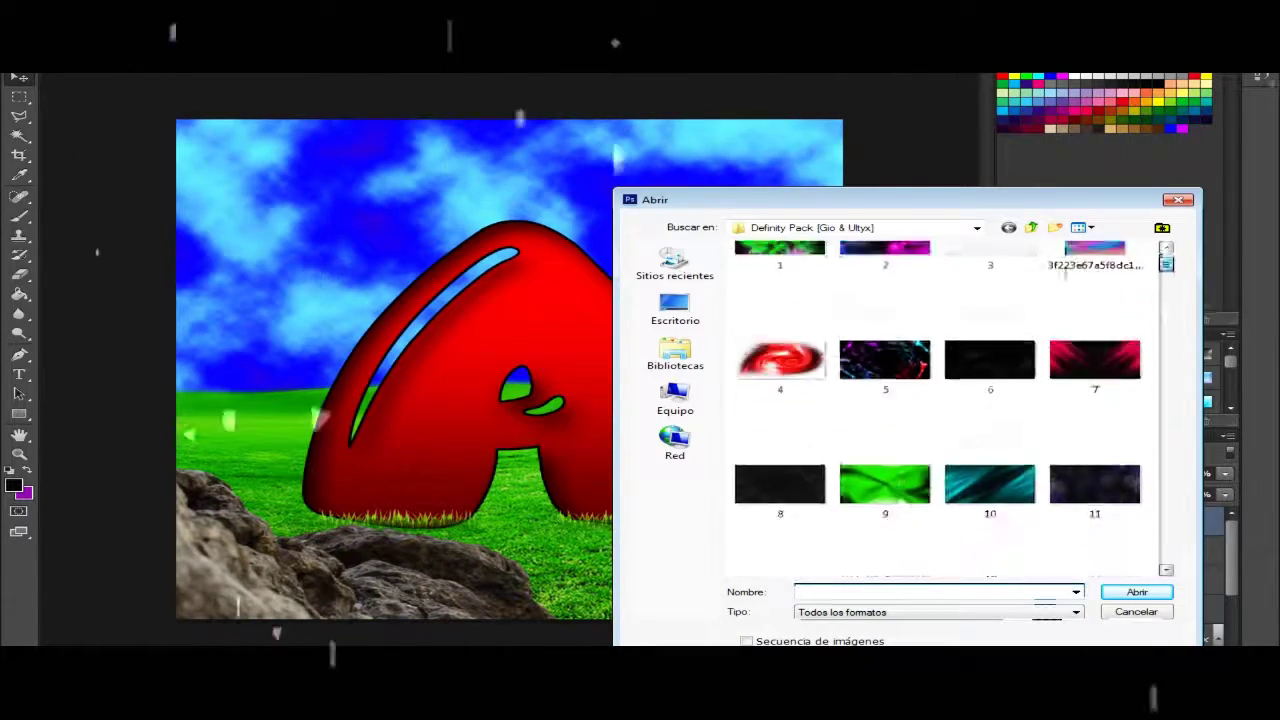
Step: Open the stone texture image and drag it into the letter A document
{"action": "scroll", "coordinate": [940, 400], "scroll_direction": "down", "scroll_amount": 3}
{"action": "double_click", "coordinate": [780, 380]}
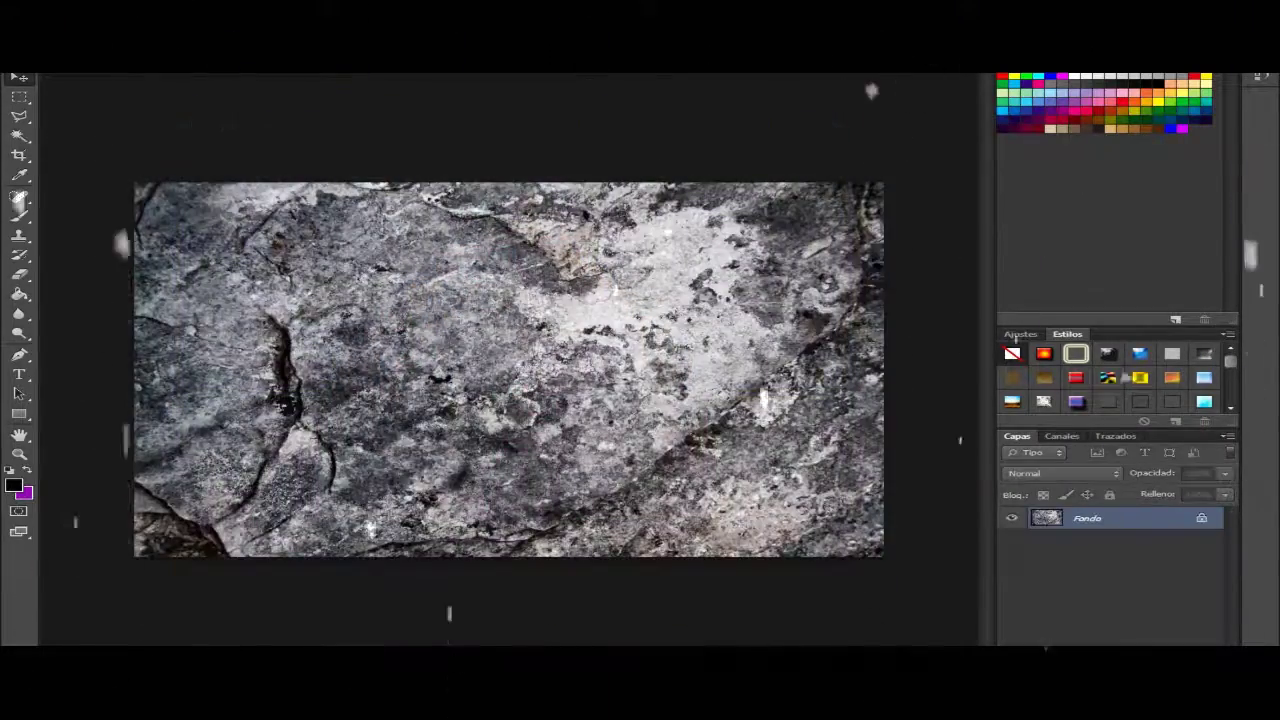
{"action": "left_click_drag", "start_coordinate": [500, 370], "coordinate": [511, 158]}
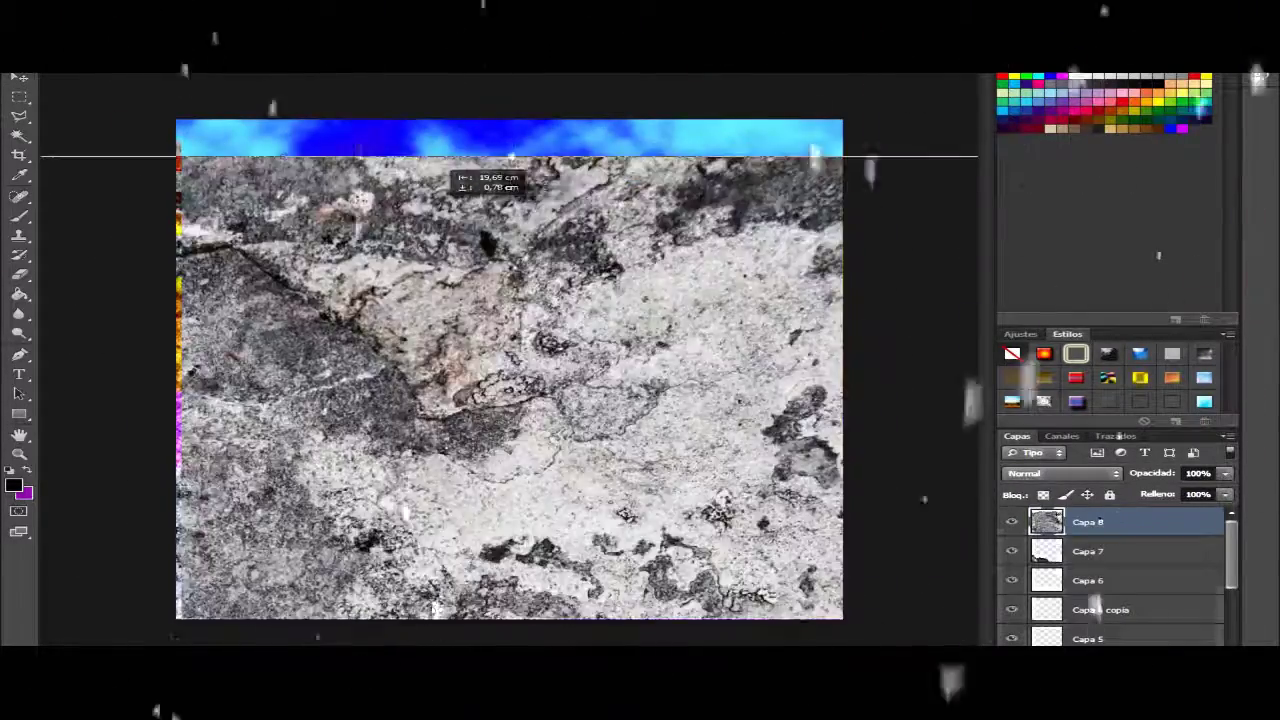
Step: Free-transform the stone texture to resize and position it over the letter A
{"action": "key", "text": "ctrl+t"}
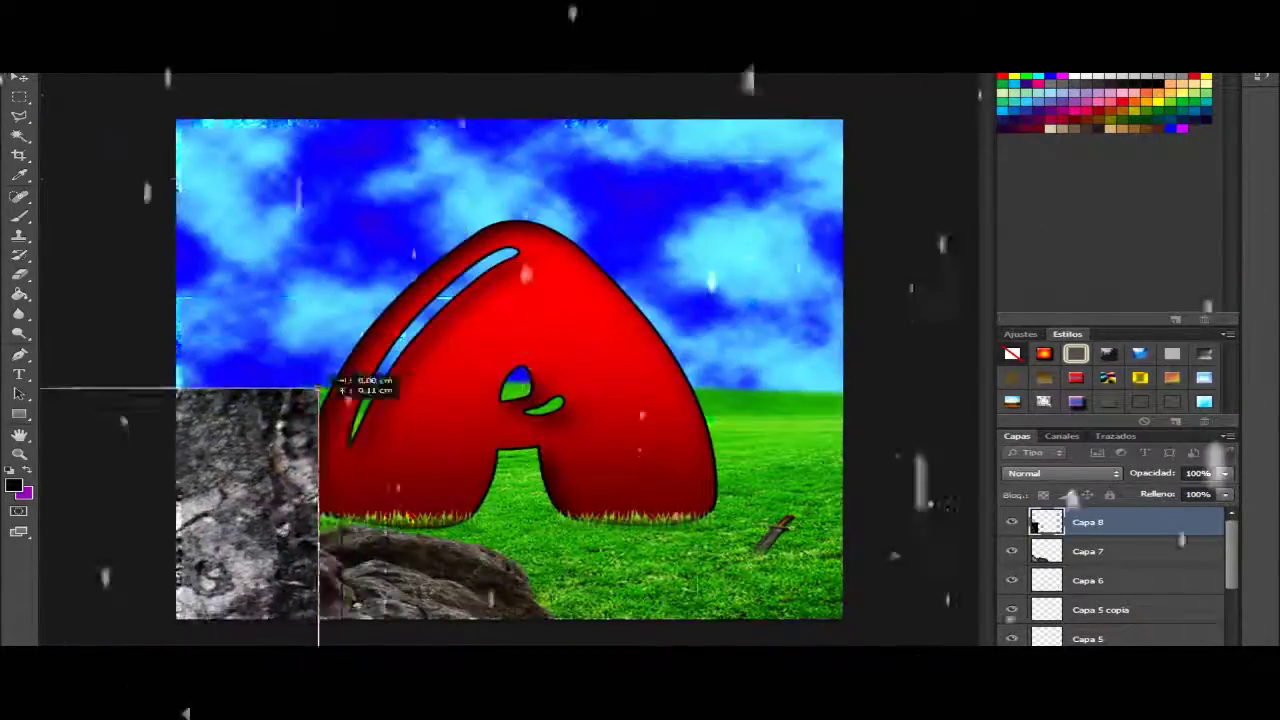
{"action": "mouse_move", "coordinate": [897, 94]}
{"action": "left_mouse_down"}
{"action": "mouse_move", "coordinate": [935, 78]}
{"action": "mouse_move", "coordinate": [714, 214]}
{"action": "left_mouse_up"}
{"action": "left_click_drag", "start_coordinate": [903, 282], "coordinate": [666, 282]}
{"action": "left_click_drag", "start_coordinate": [666, 423], "coordinate": [706, 500]}
{"action": "left_click_drag", "start_coordinate": [610, 359], "coordinate": [690, 385]}
{"action": "key", "text": "Return"}
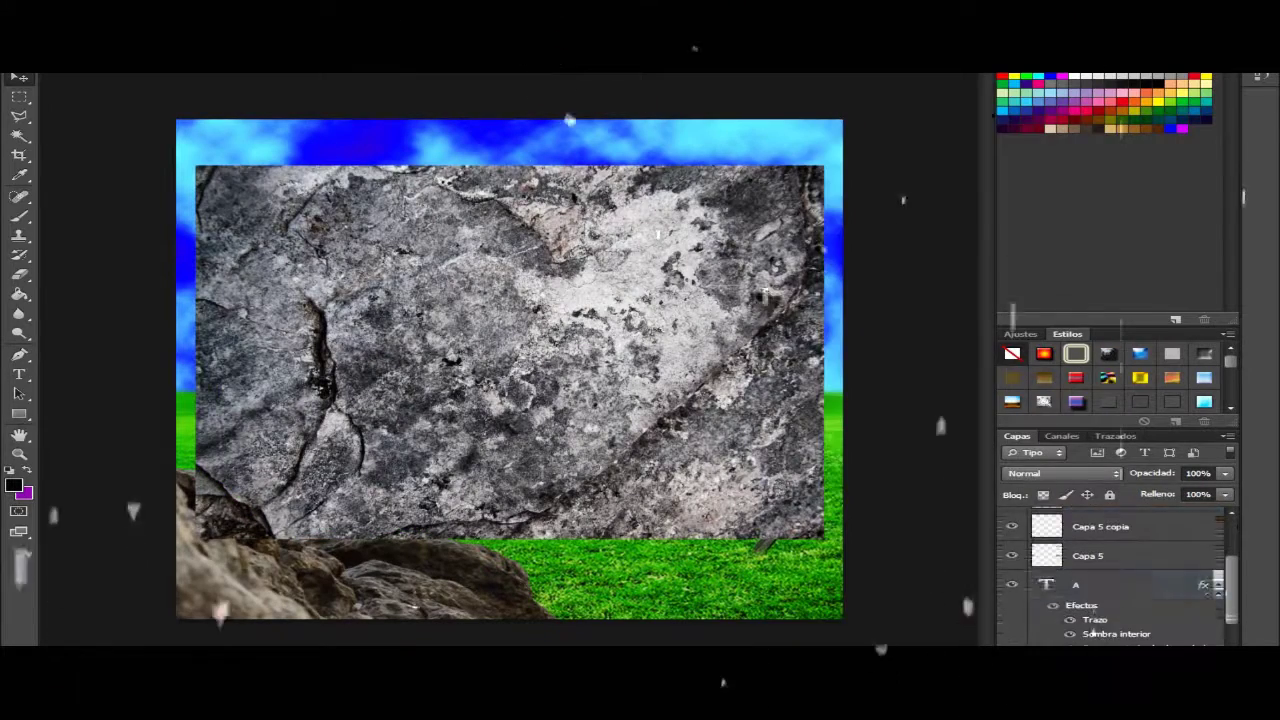
Step: Clip the stone texture to the A and set its blend mode to Multiplicar
{"action": "right_click", "coordinate": [1118, 584]}
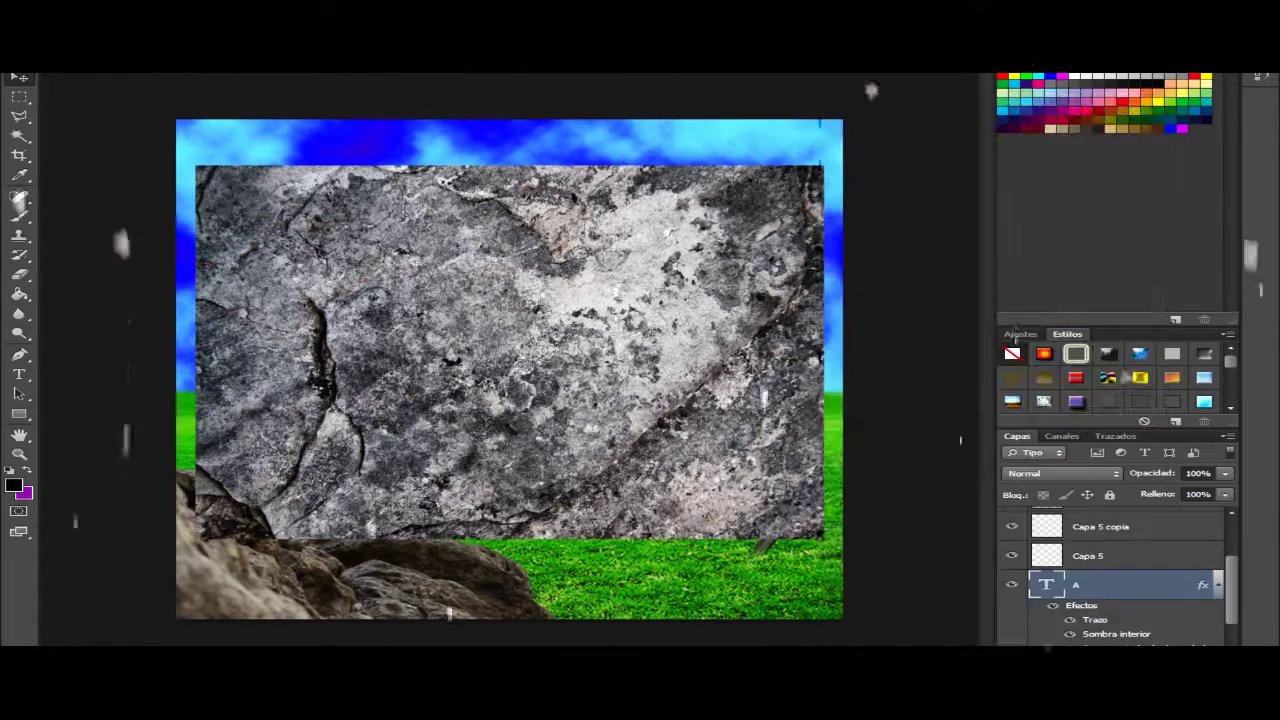
{"action": "right_click", "coordinate": [1088, 583]}
{"action": "left_click", "coordinate": [857, 294]}
{"action": "left_click", "coordinate": [1060, 473]}
{"action": "left_click", "coordinate": [1025, 135]}
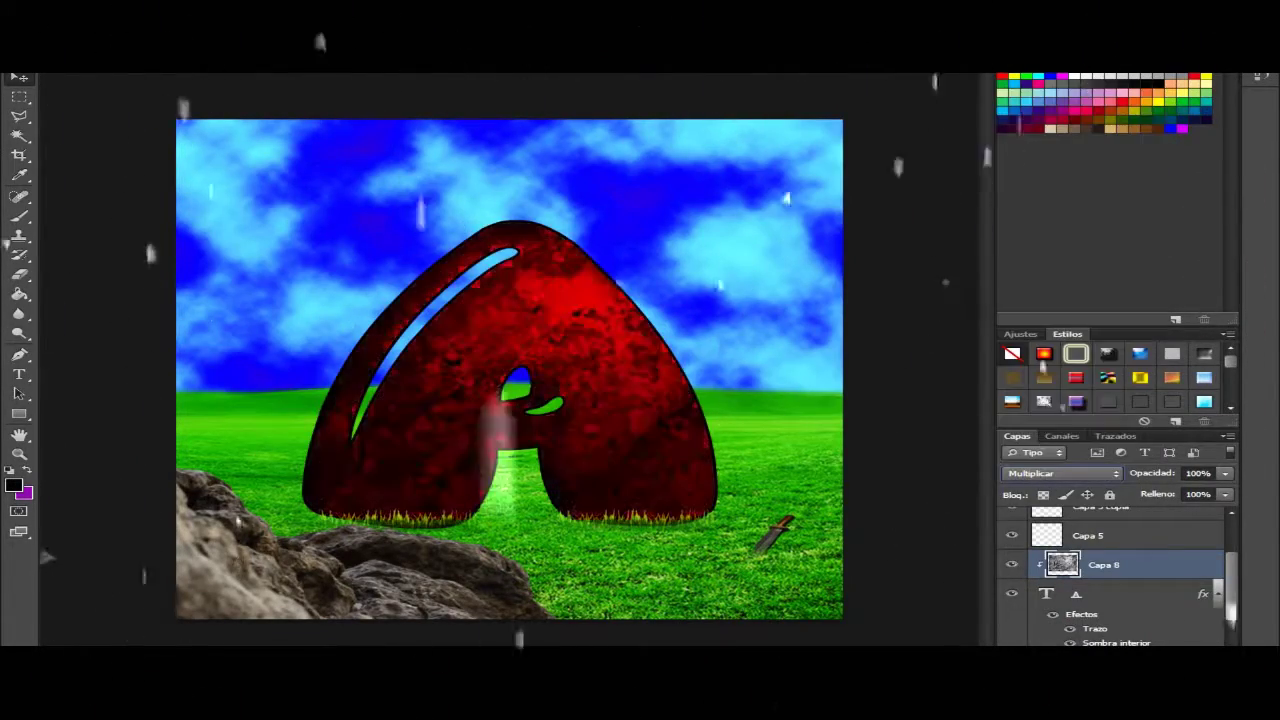
{"action": "right_click", "coordinate": [1100, 565]}
Step: Delete the Capa 8 stone texture layer, then browse images in the Open dialog
{"action": "left_click", "coordinate": [1060, 130]}
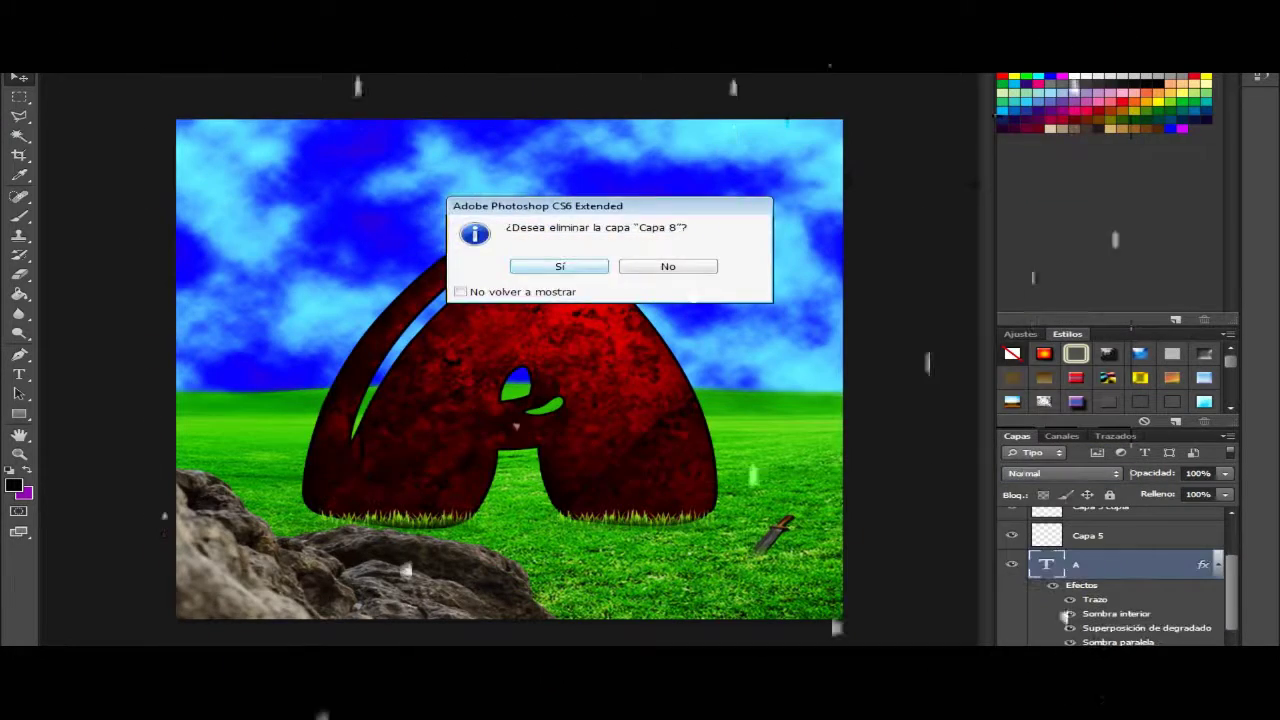
{"action": "left_click", "coordinate": [557, 266]}
{"action": "left_click", "coordinate": [50, 8]}
{"action": "left_click", "coordinate": [60, 40]}
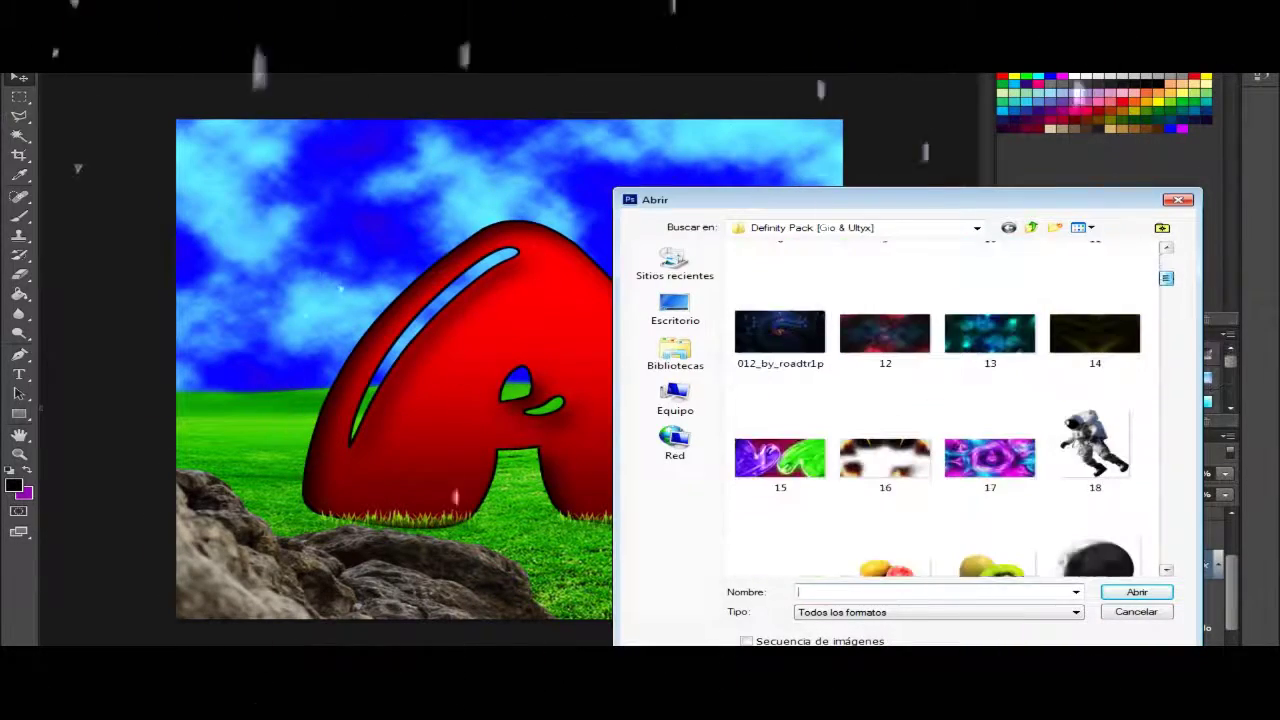
{"action": "scroll", "coordinate": [935, 400], "scroll_direction": "down", "scroll_amount": 2}
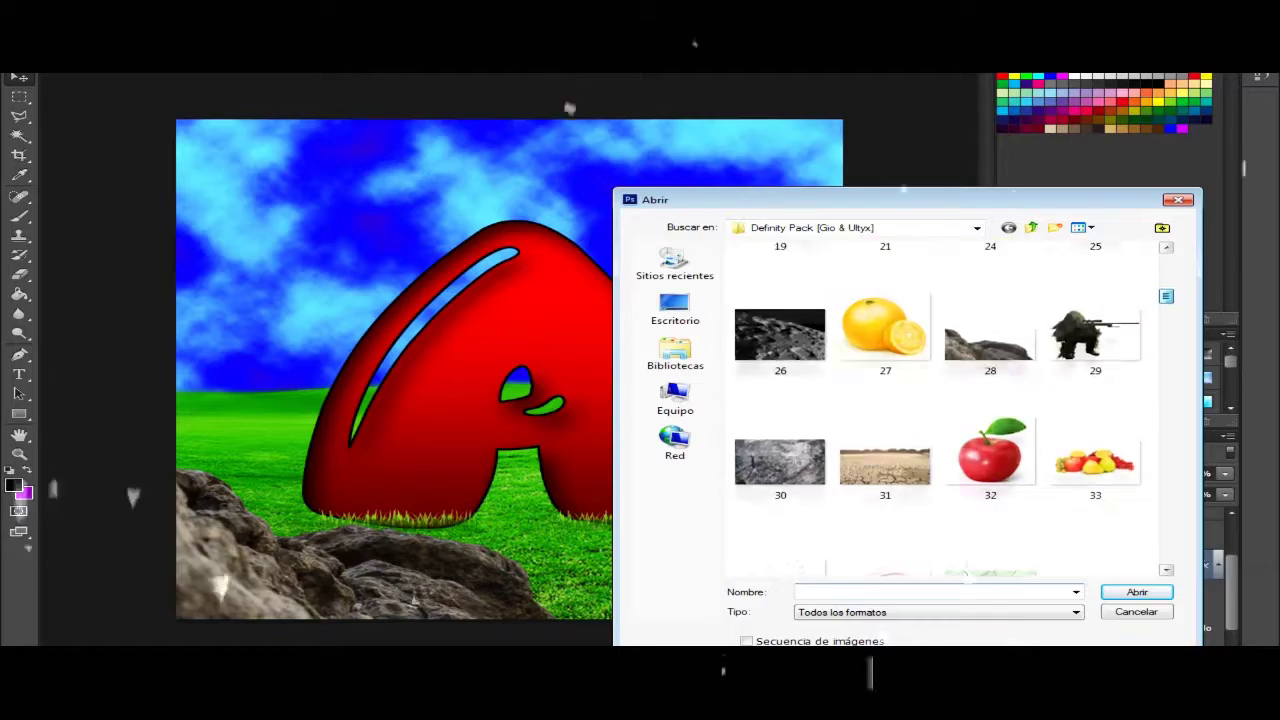